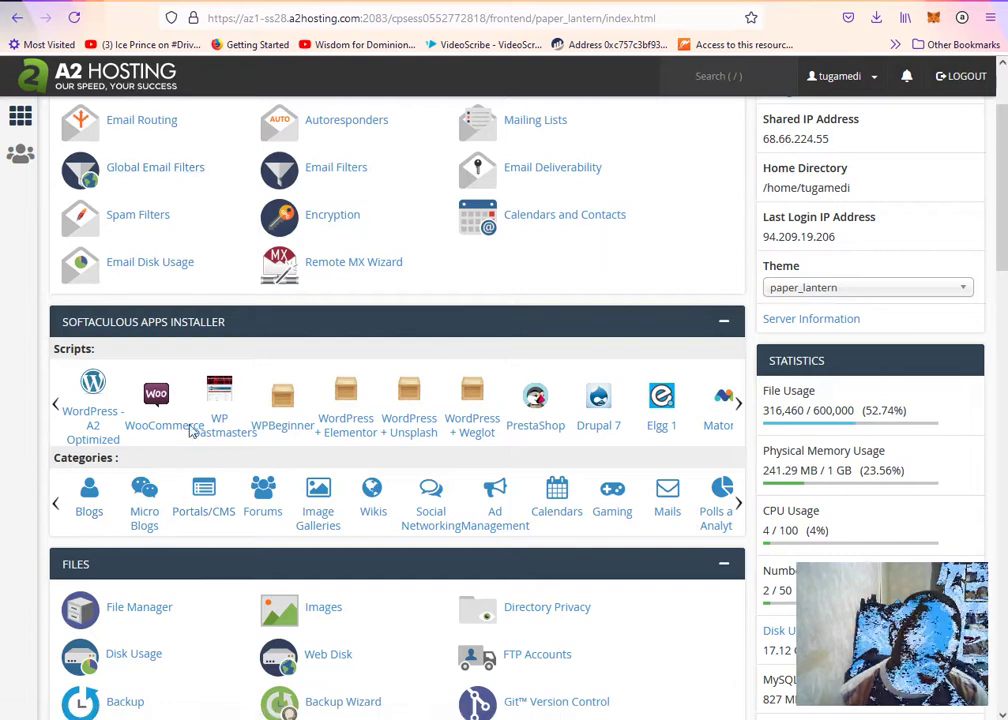
Open the WordPress installation form from the Blogs category of the Softaculous apps installer
click(92, 511)
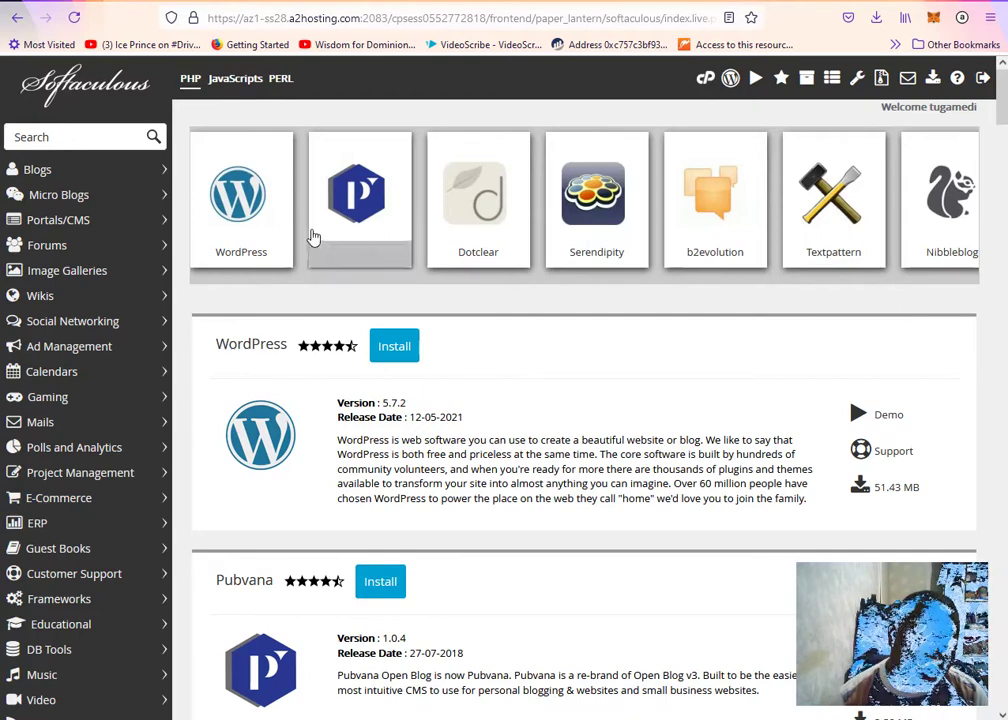
click(231, 222)
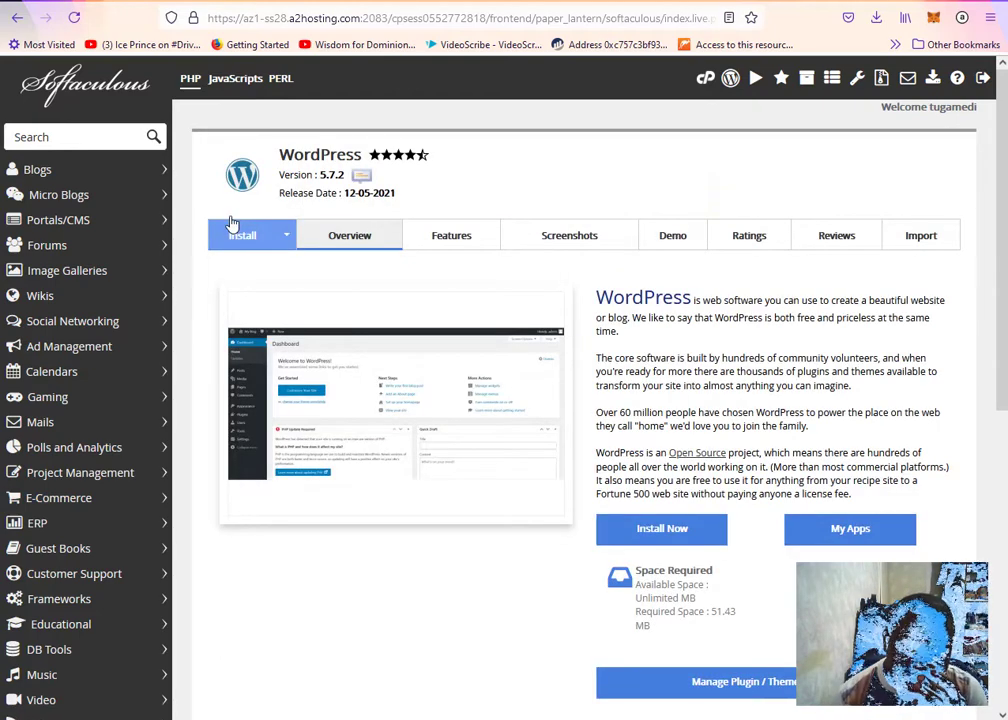
click(686, 532)
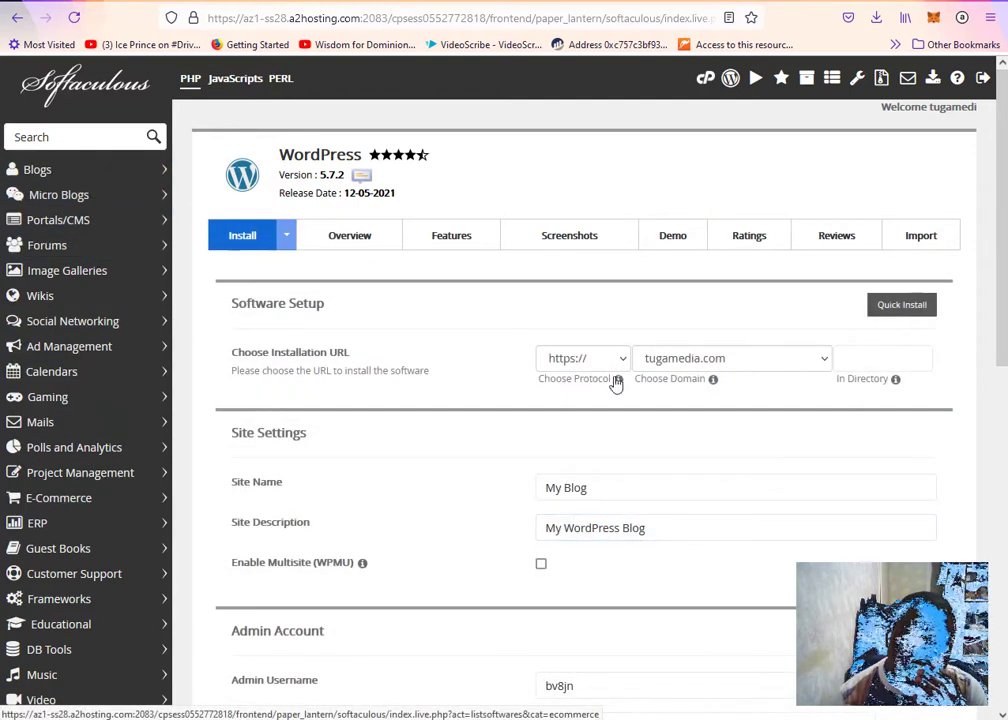
Choose fufufunu.com as the domain in the WordPress installation URL
click(824, 358)
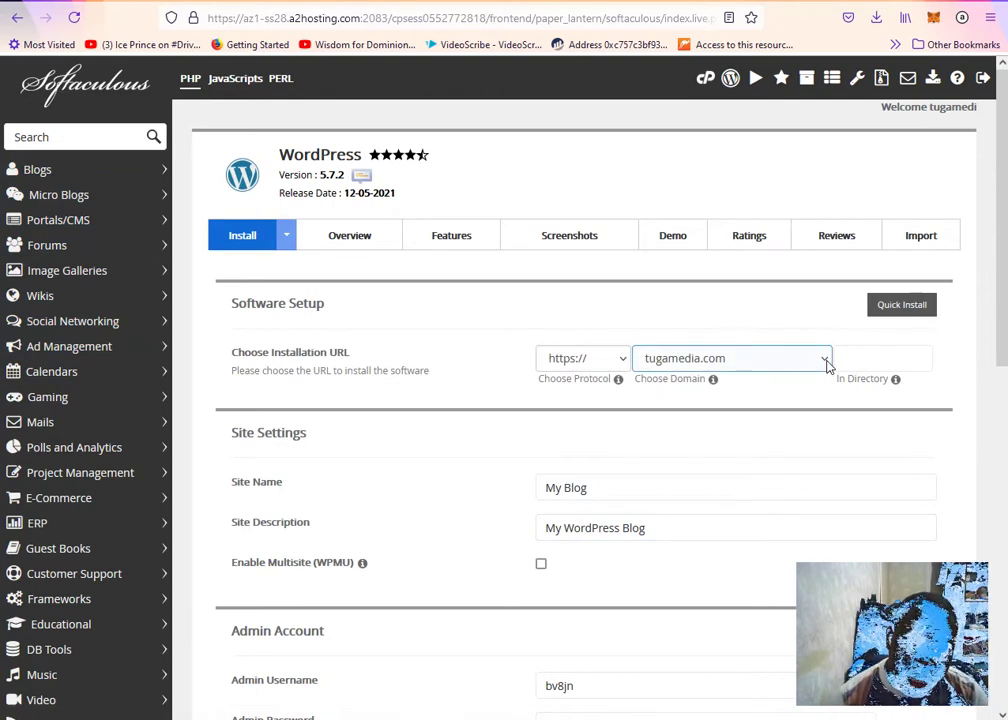
click(826, 360)
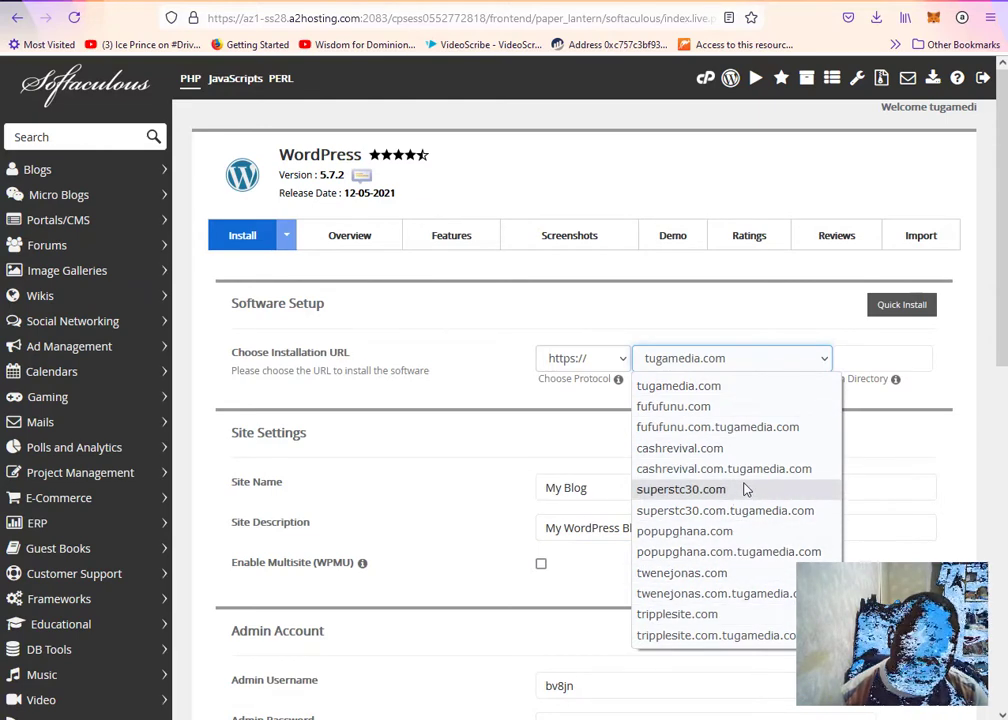
click(728, 406)
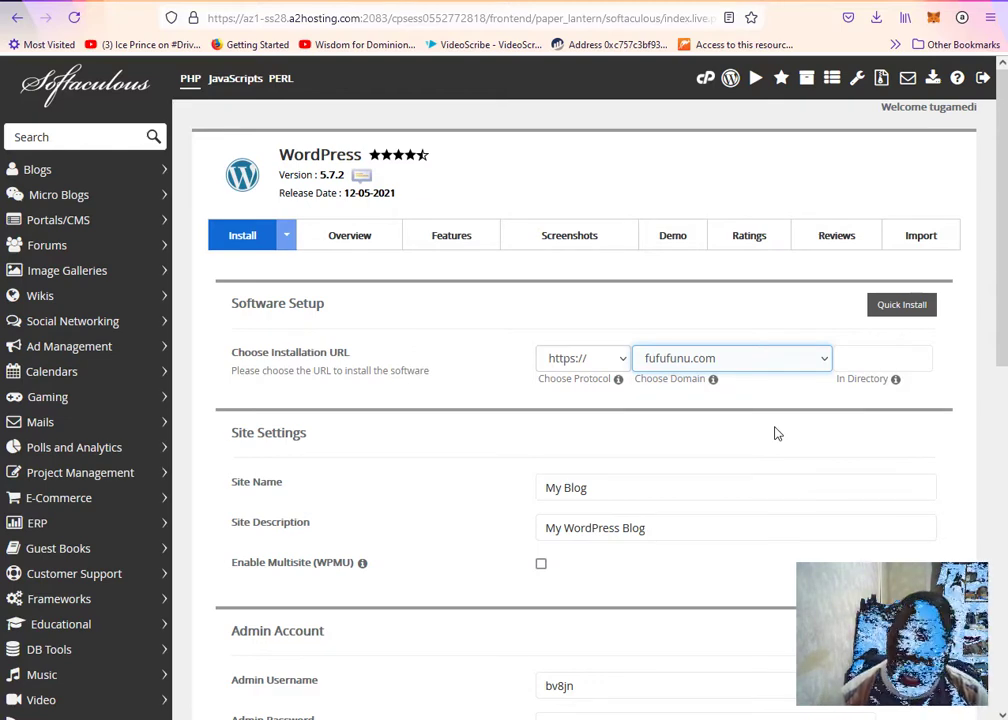
Replace the default site name in the site settings with "Extreme Solution"
scroll(778, 433, down, 1)
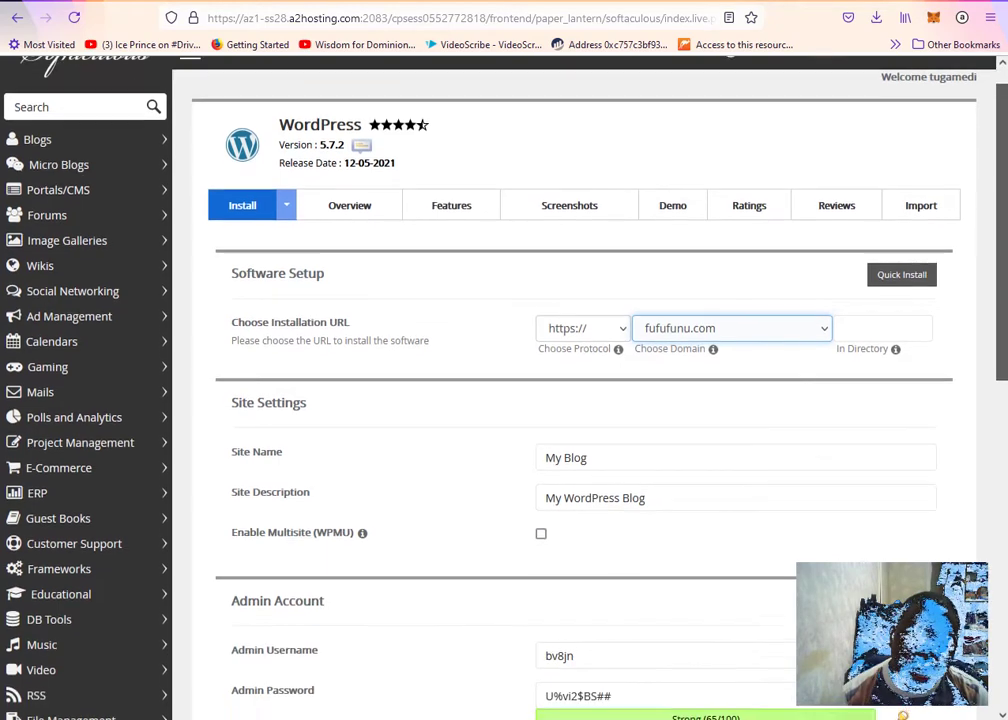
scroll(632, 418, down, 2)
drag(605, 381, 521, 379)
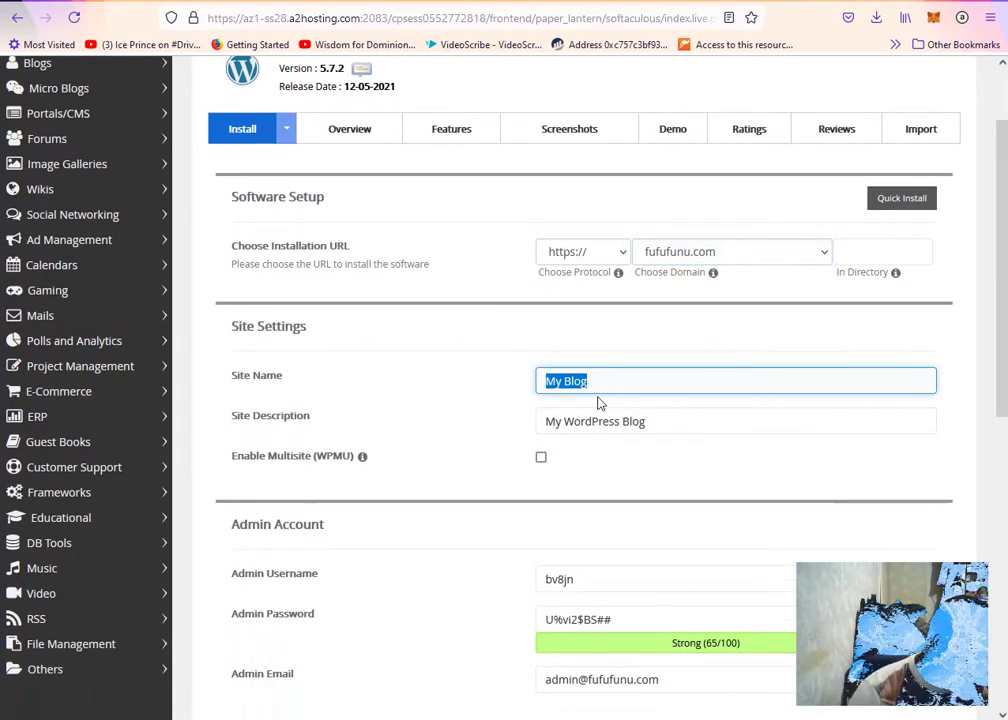
text(Ext)
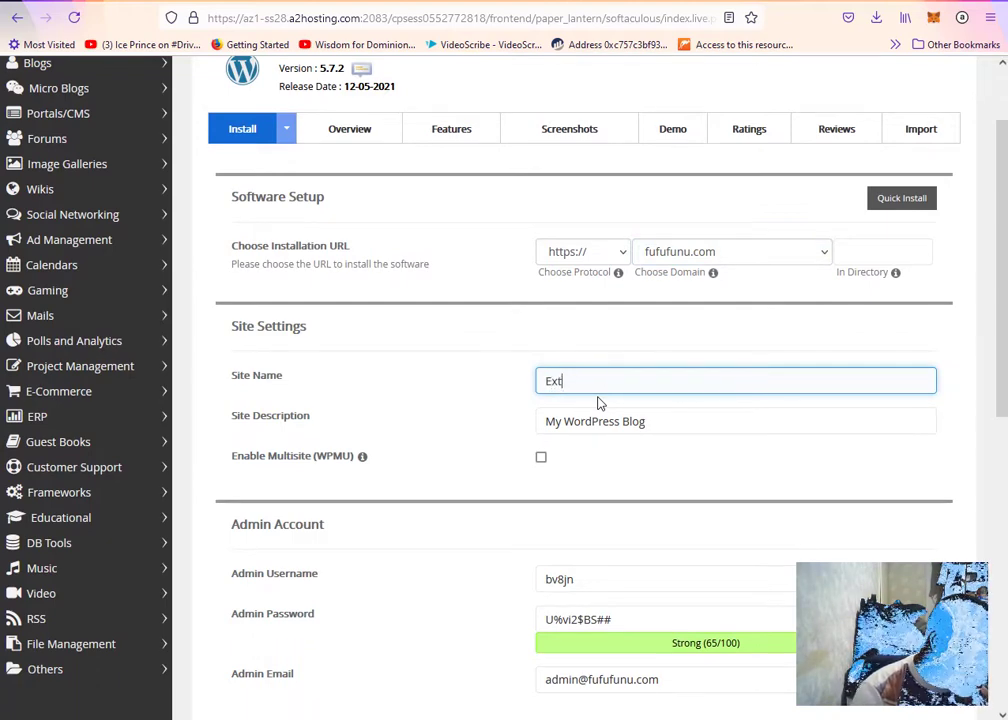
text(rem)
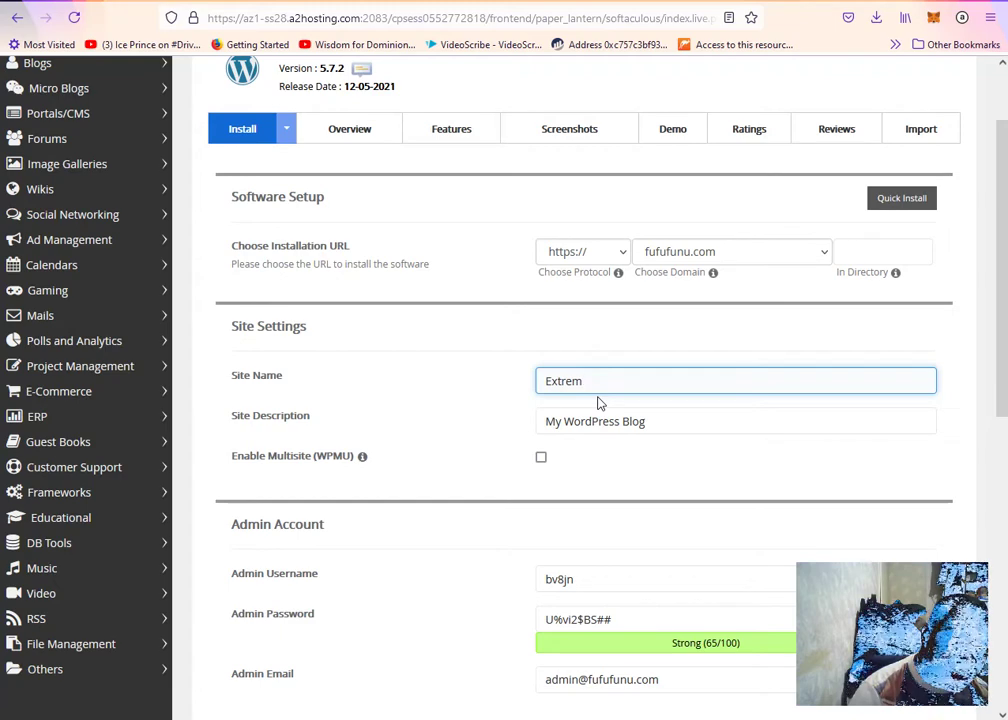
text(e)
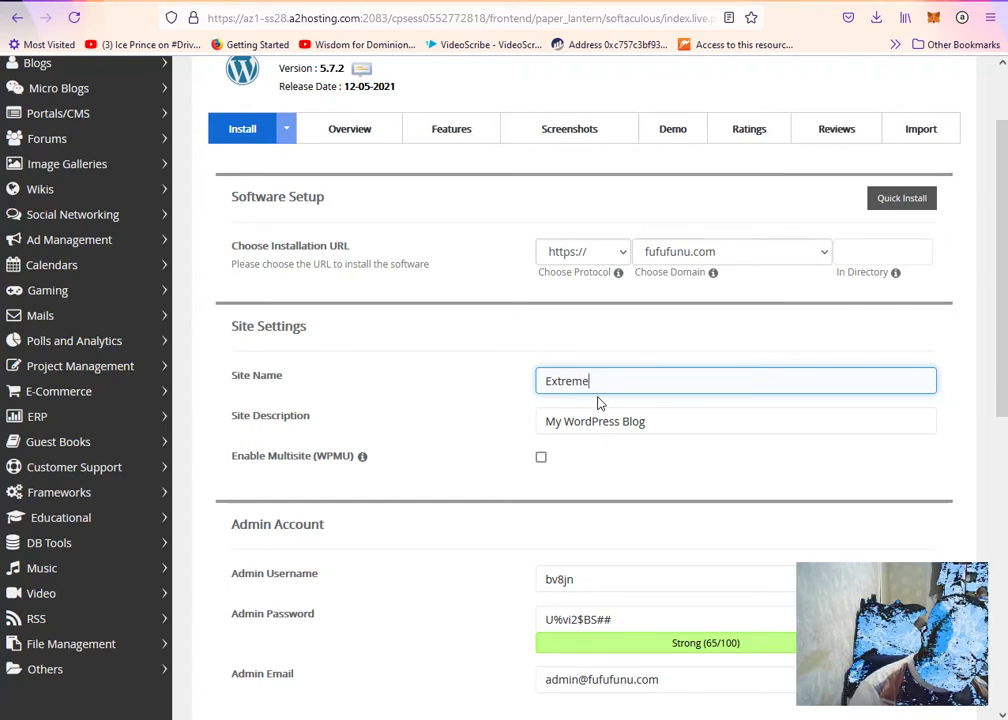
text( So)
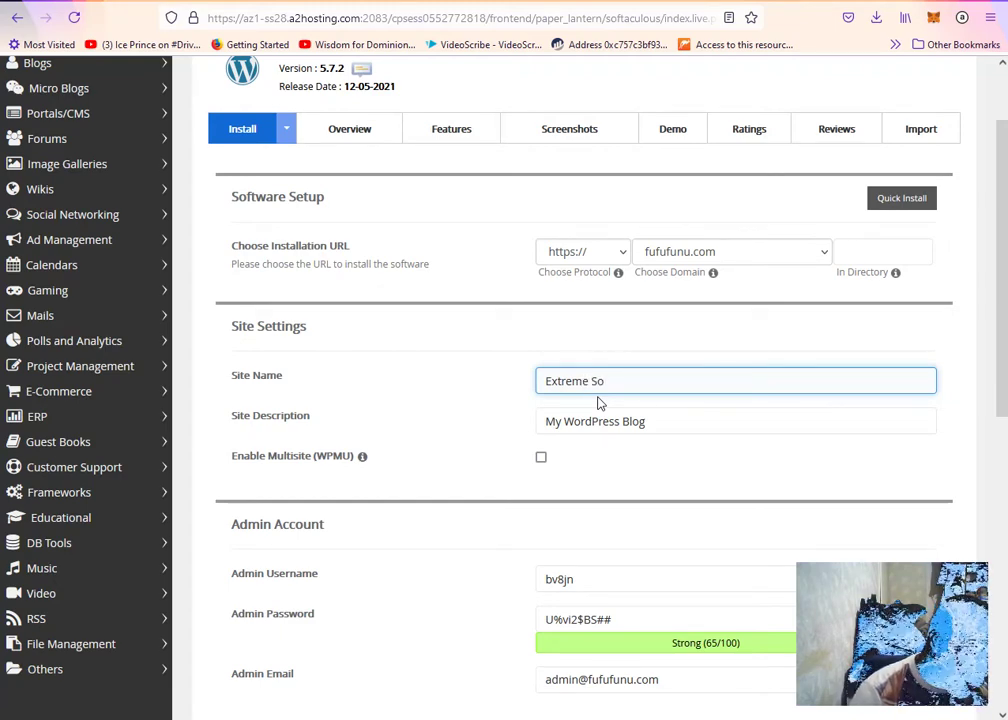
text(lution)
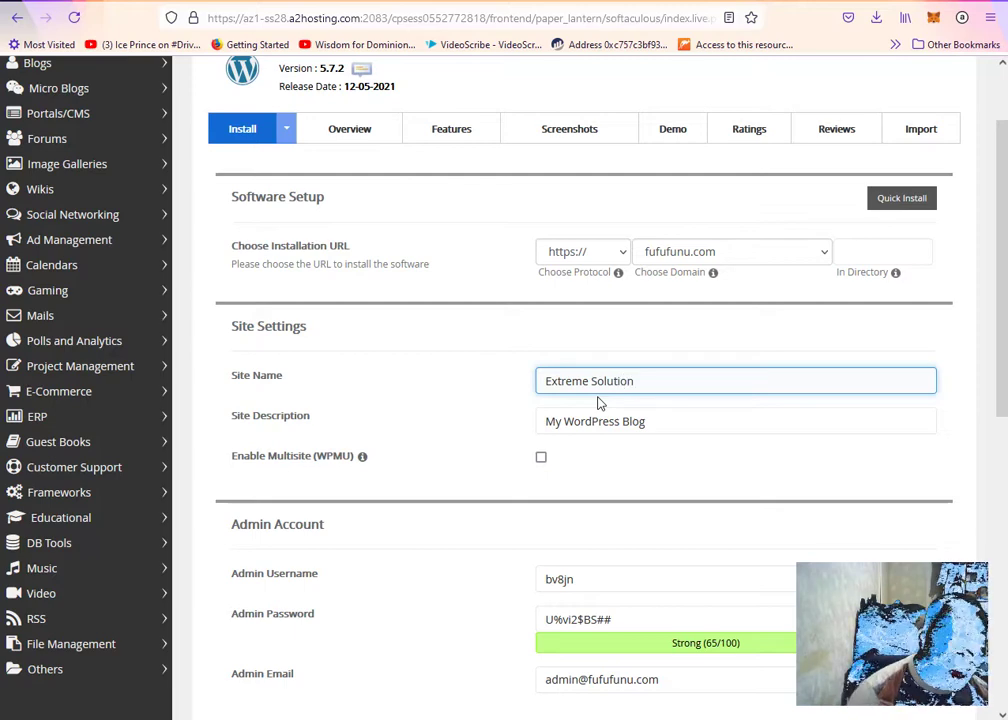
Clear the default text from the site description in the site settings
click(681, 424)
drag(681, 424, 524, 414)
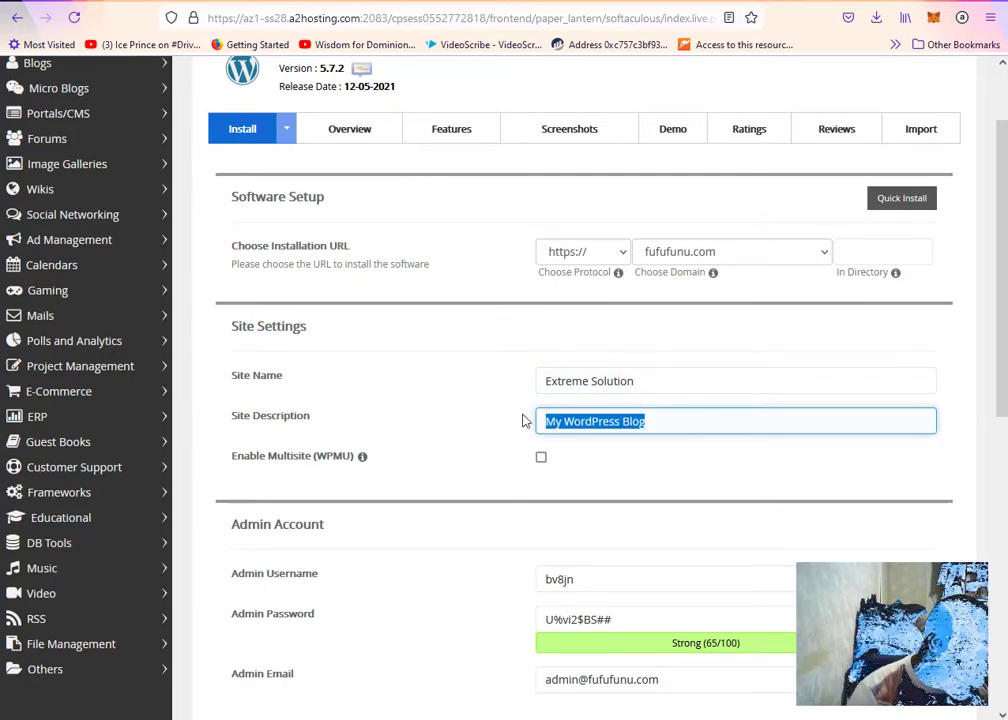
key(BackSpace)
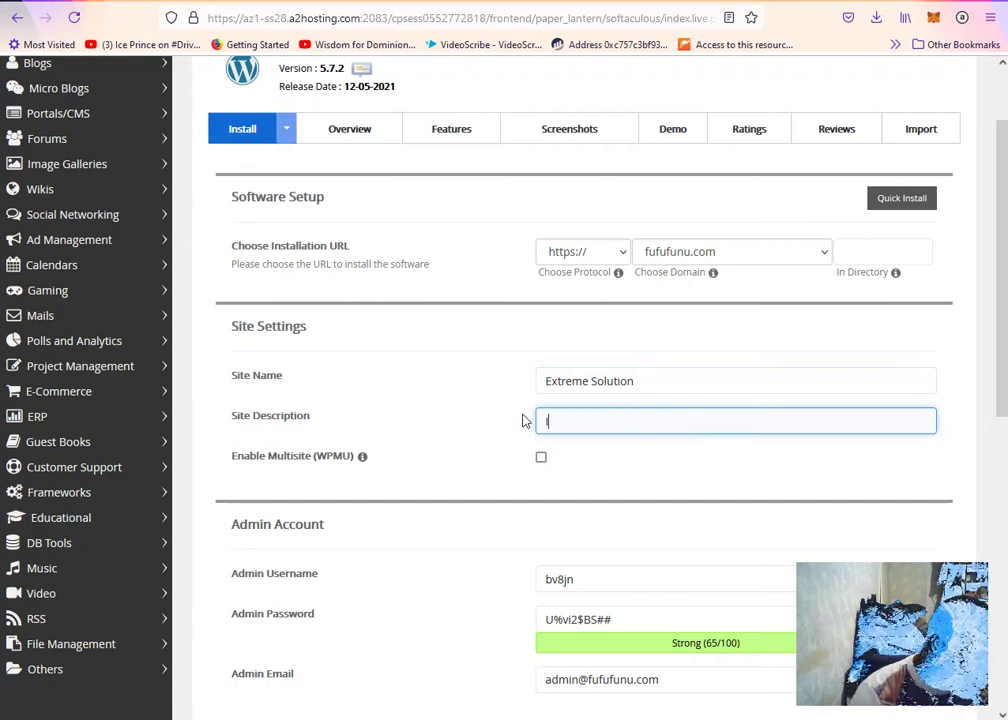
text(It Solutio)
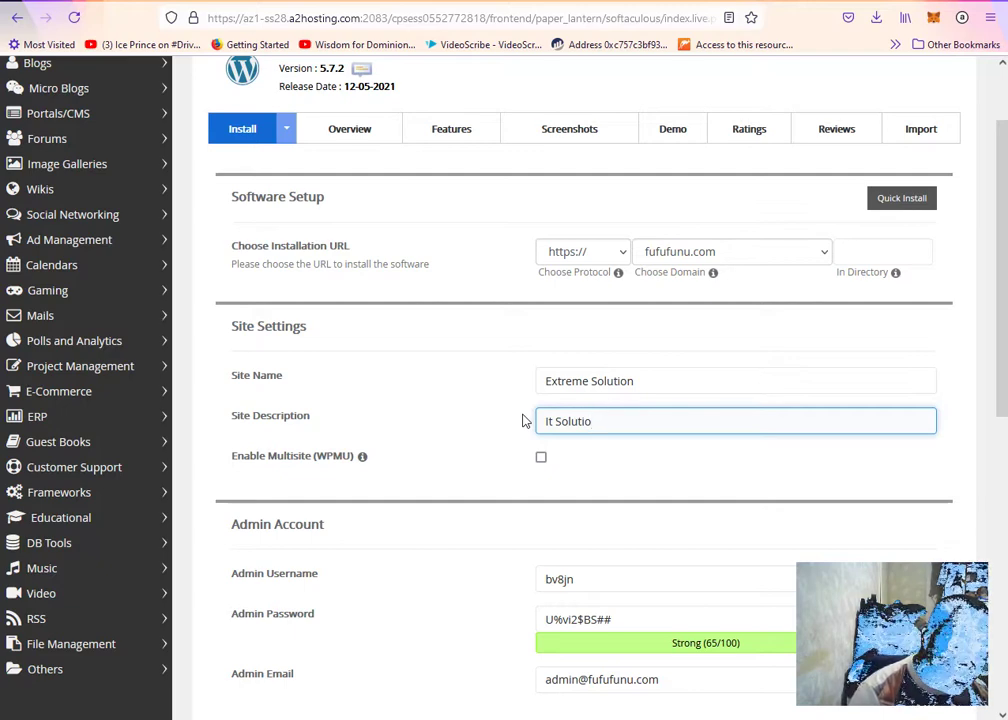
key(BackSpace)
key(BackSpace)
key(BackSpace)
key(BackSpace)
key(BackSpace)
key(BackSpace)
key(BackSpace)
key(BackSpace)
key(BackSpace)
key(BackSpace)
Enter "News & Entertainmnet" as the site description
text(N)
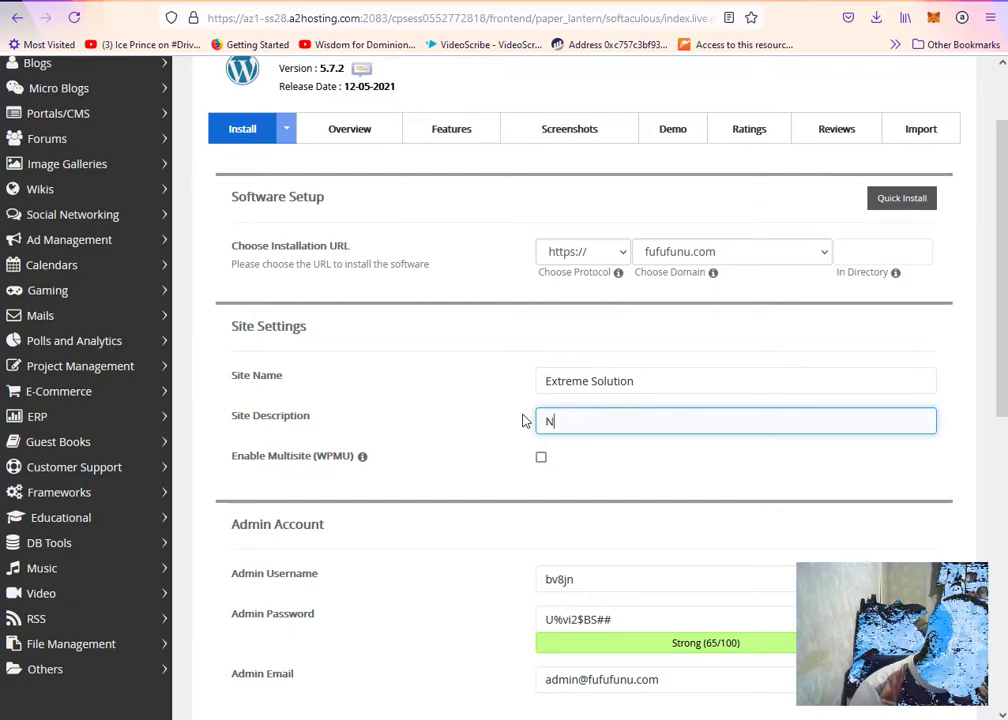
text(ews )
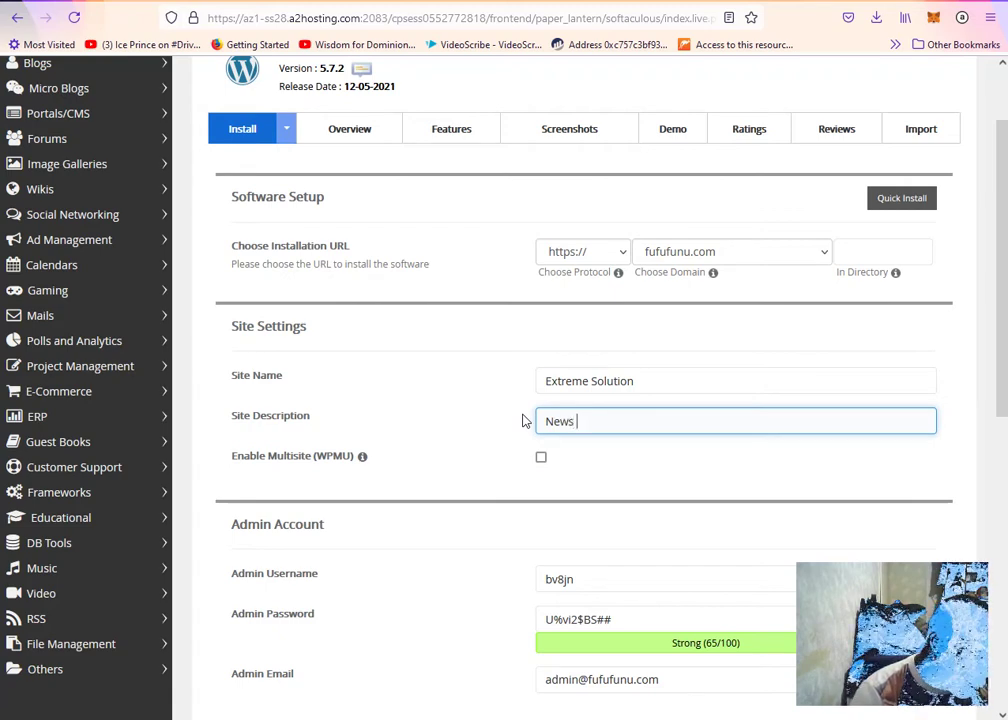
text(& En)
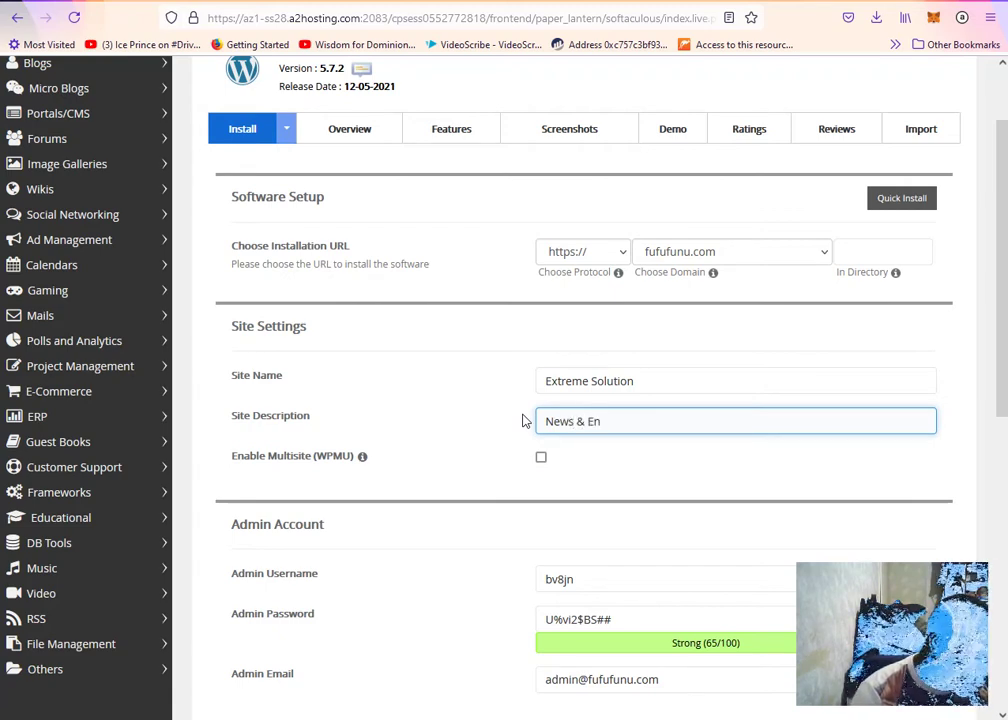
text(tertai)
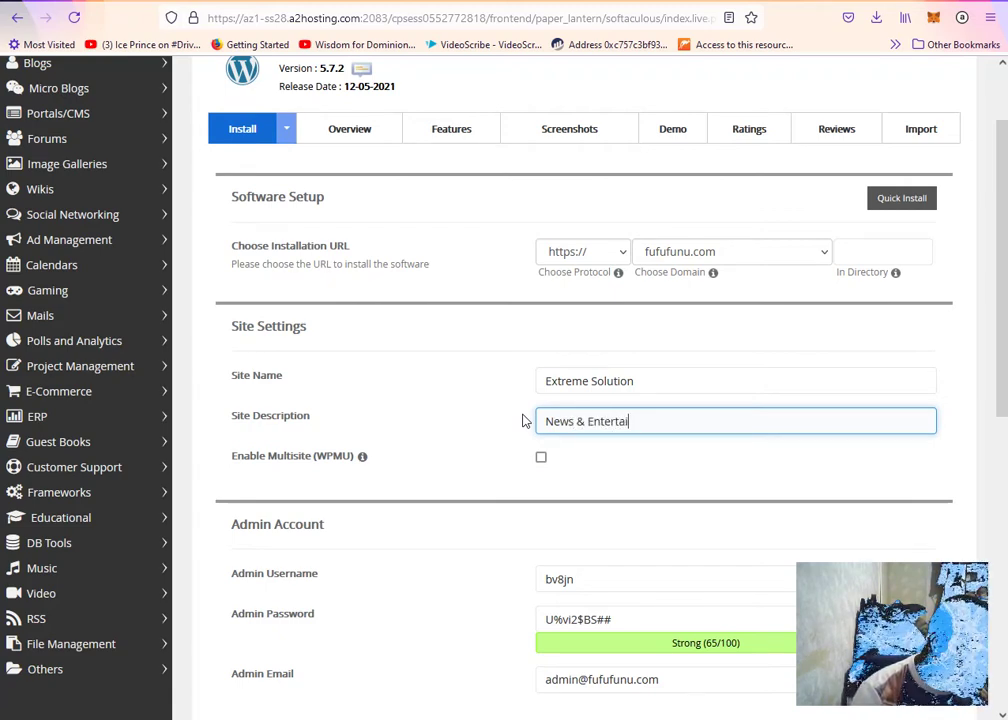
text(nmnet)
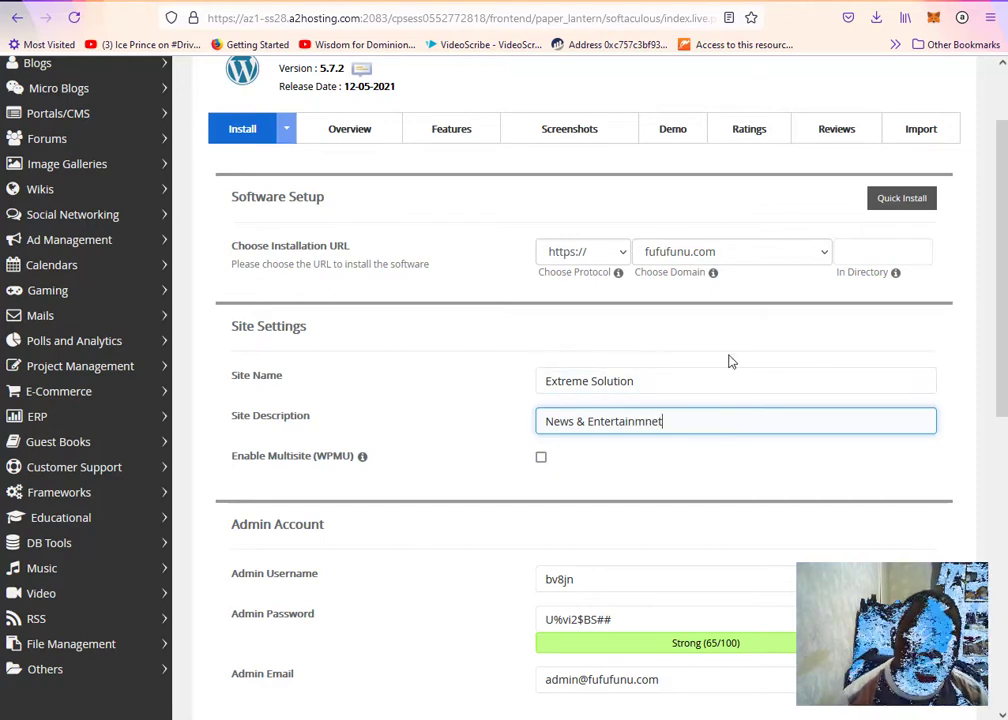
Append extra characters to the admin account password while it is hidden, and set the admin username to yughjh
scroll(540, 305, down, 5)
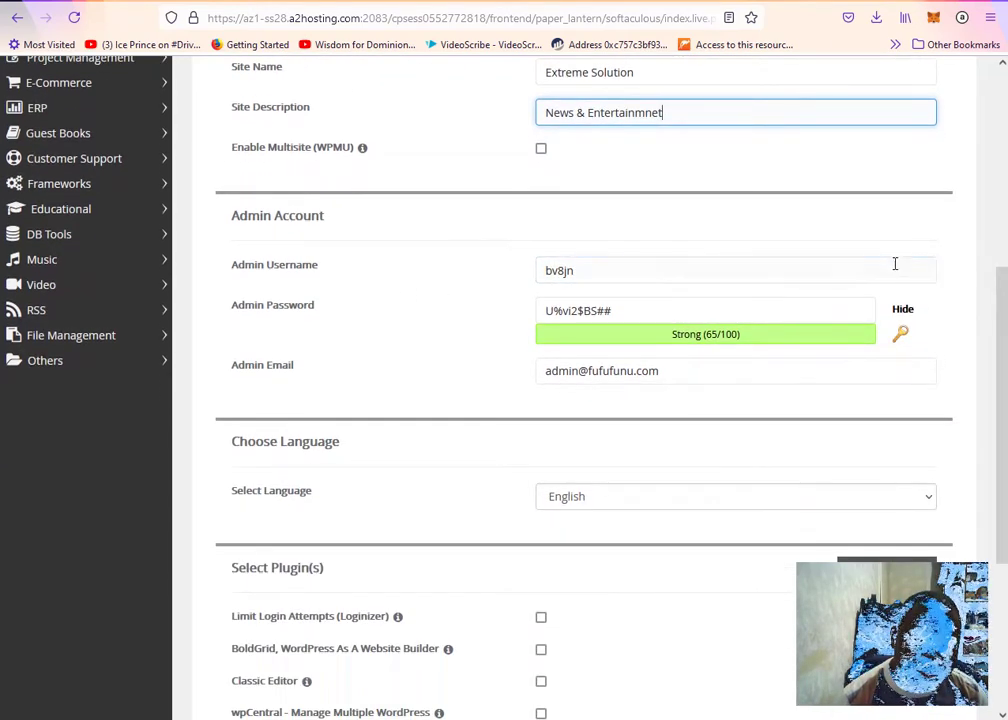
click(903, 313)
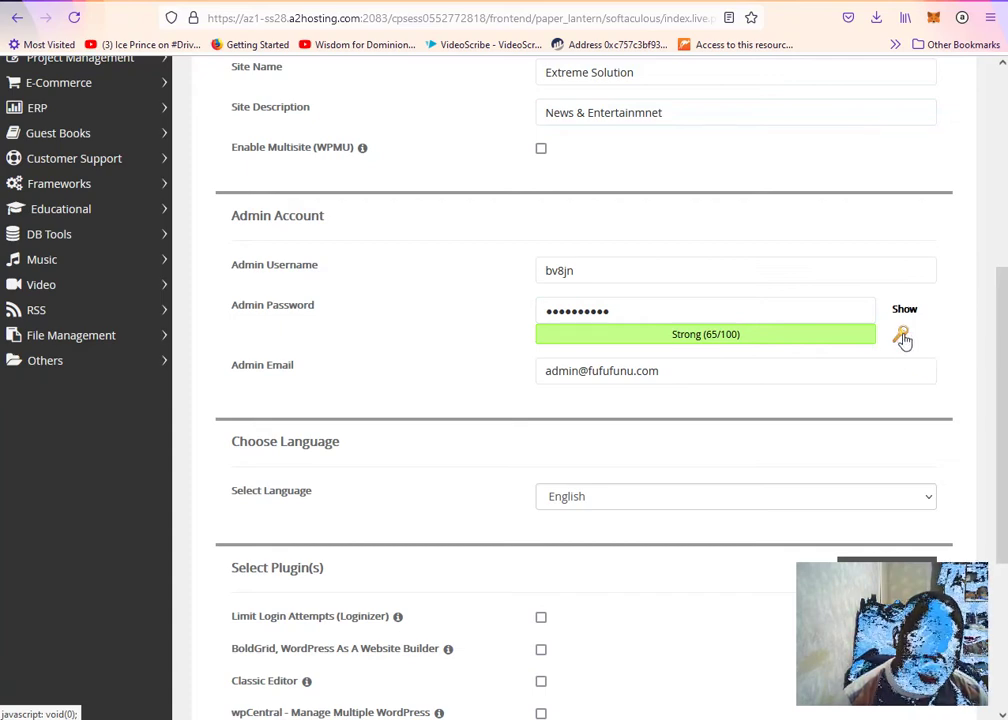
click(672, 320)
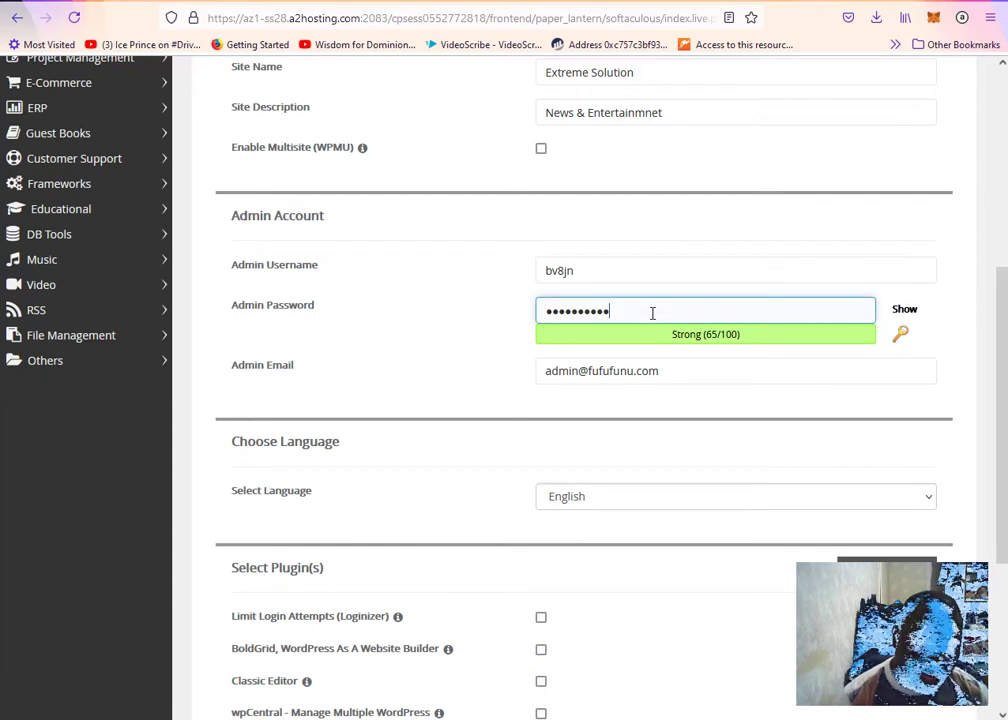
text(*****)
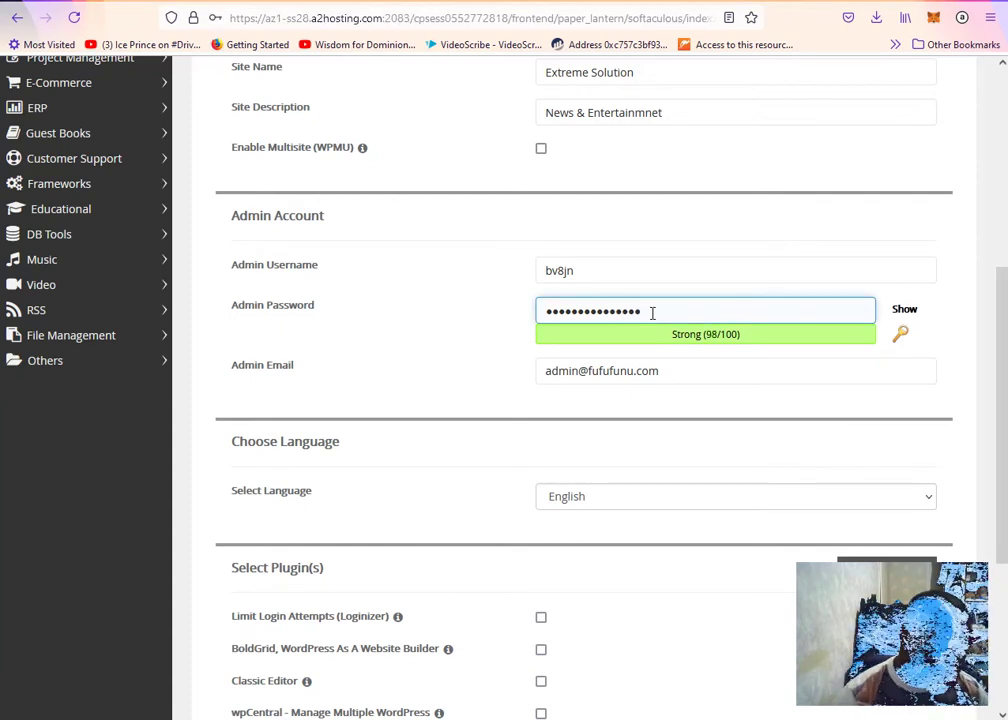
text(*******)
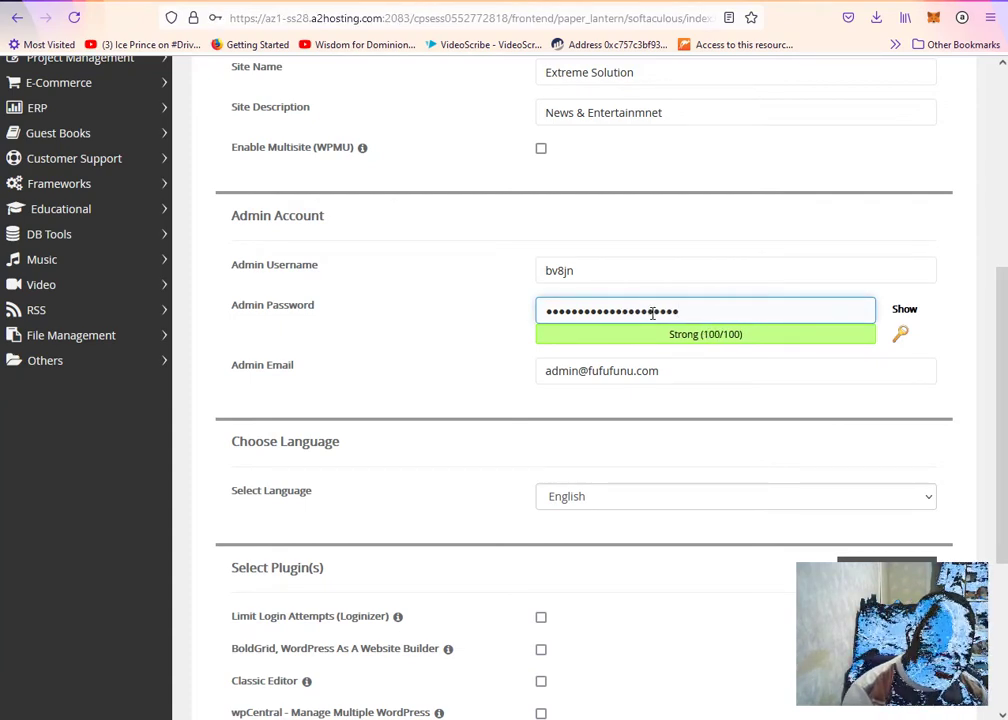
text(**)
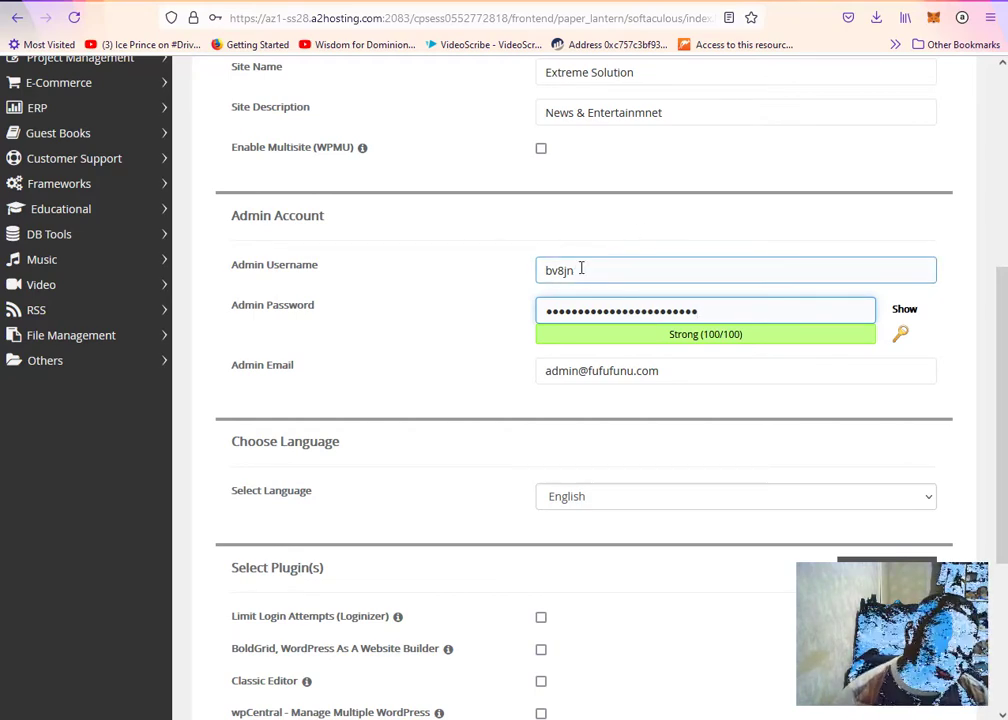
drag(578, 269, 529, 263)
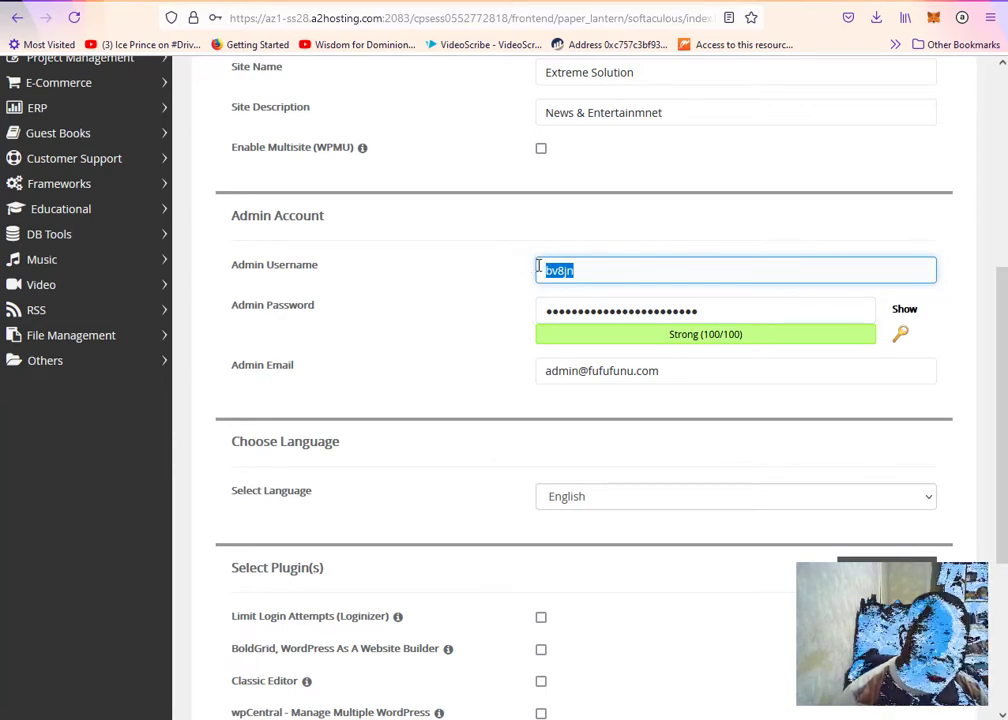
text(yughjh)
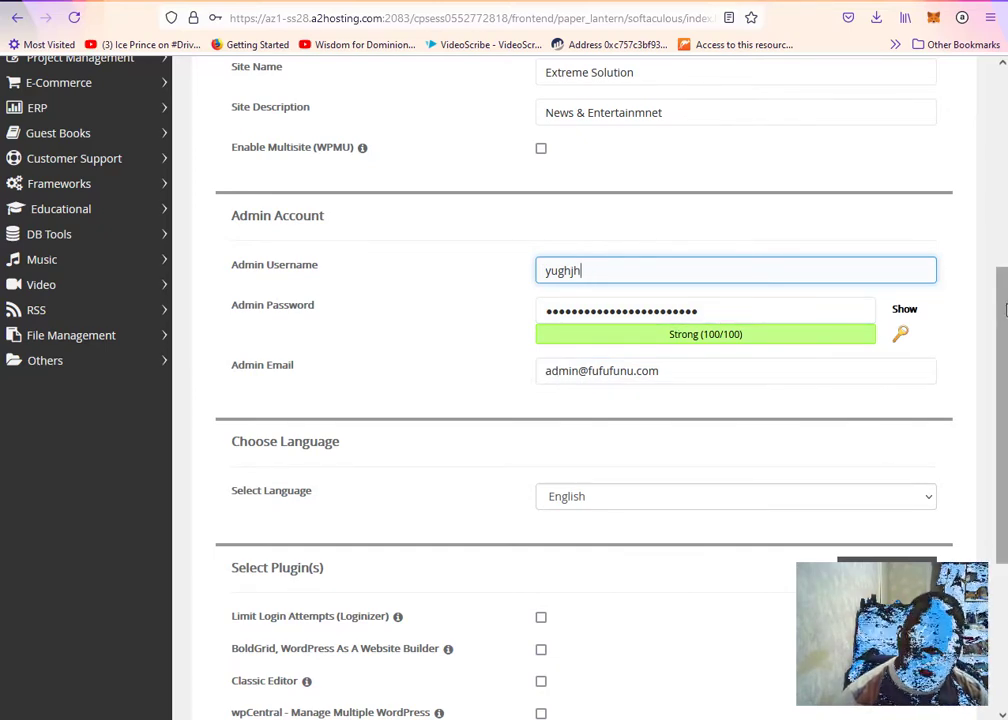
Select the Limit Login Attempts (Loginizer) plugin for inclusion in the WordPress installation
scroll(1004, 313, down, 1)
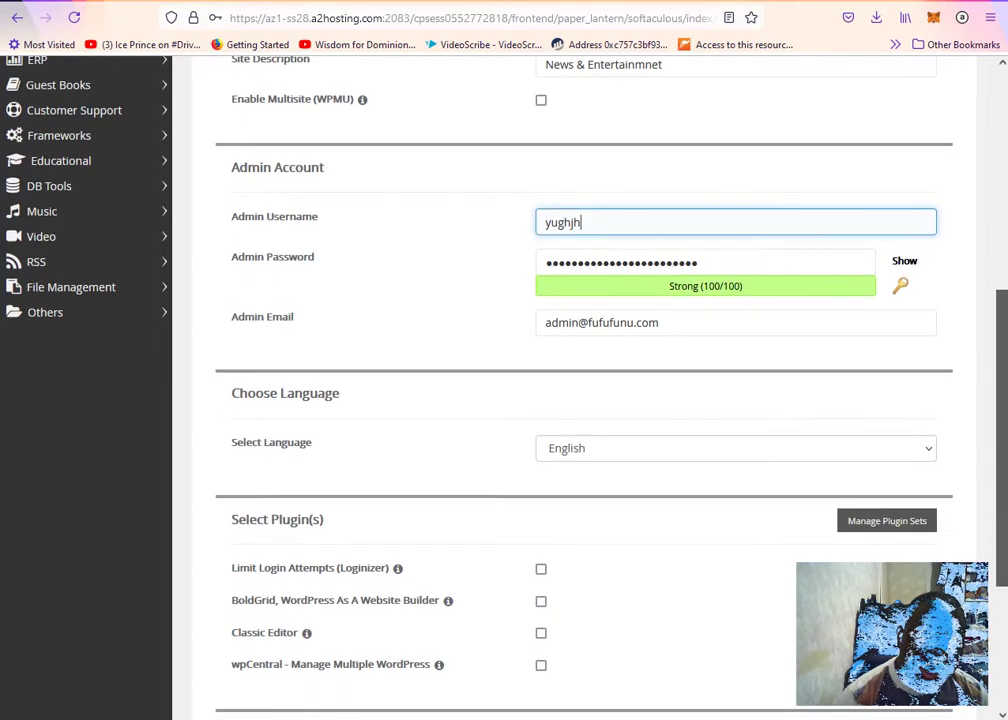
scroll(1004, 313, down, 2)
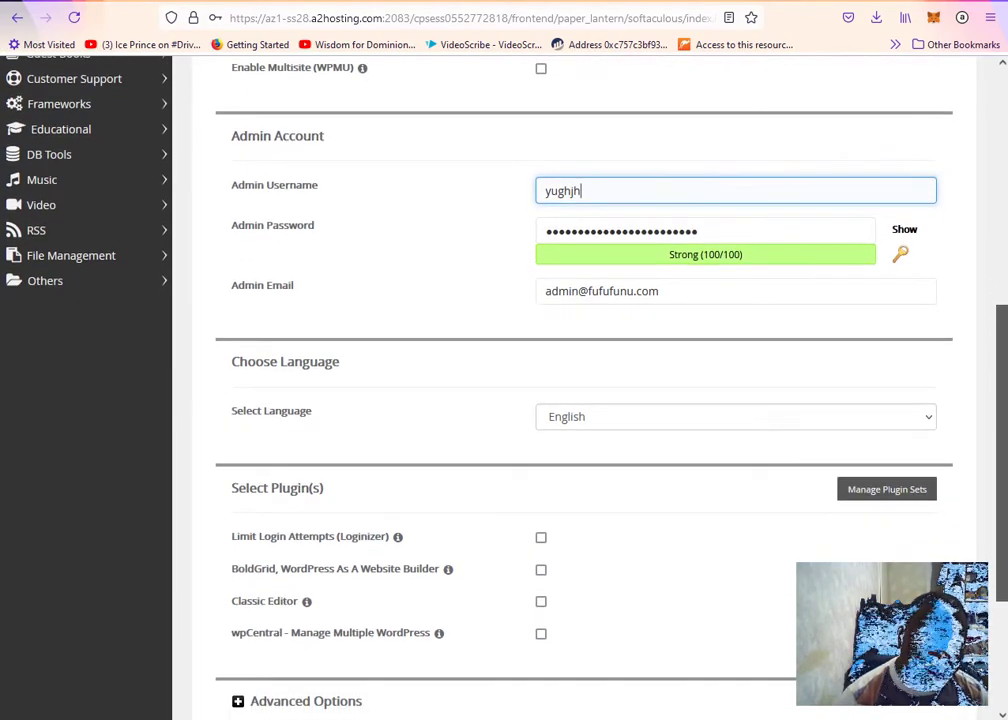
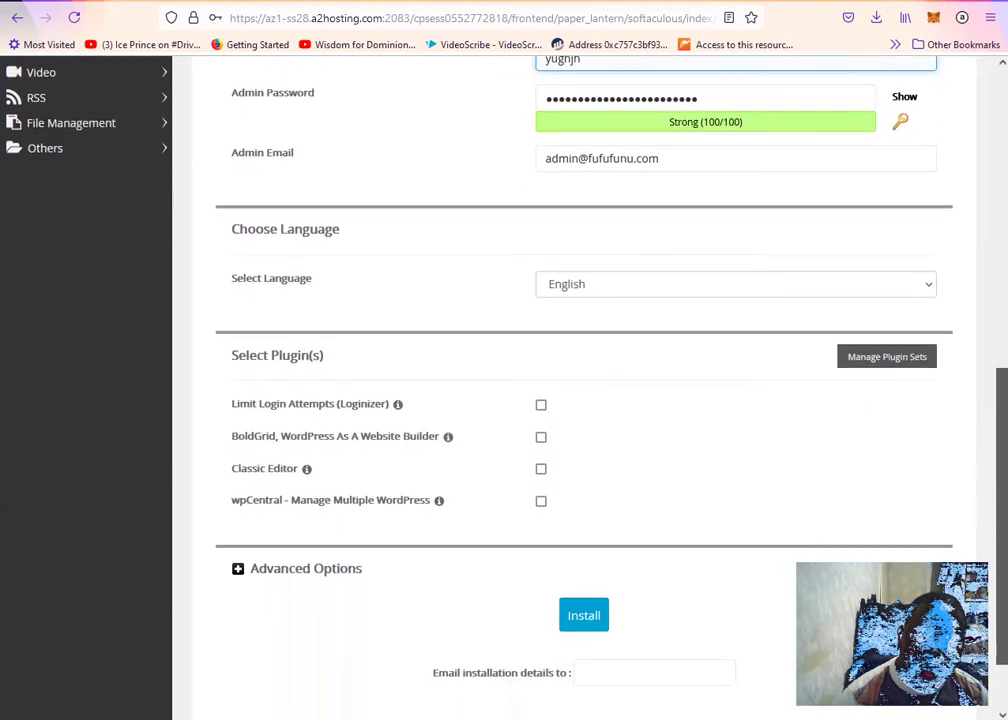
scroll(580, 400, up, 1)
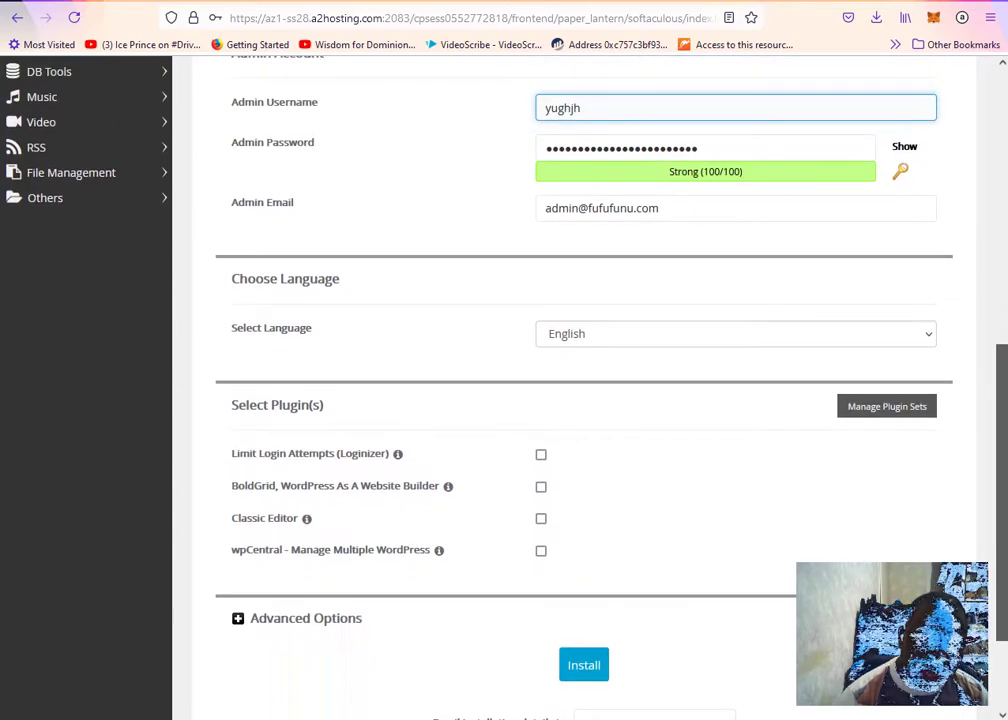
scroll(580, 400, down, 3)
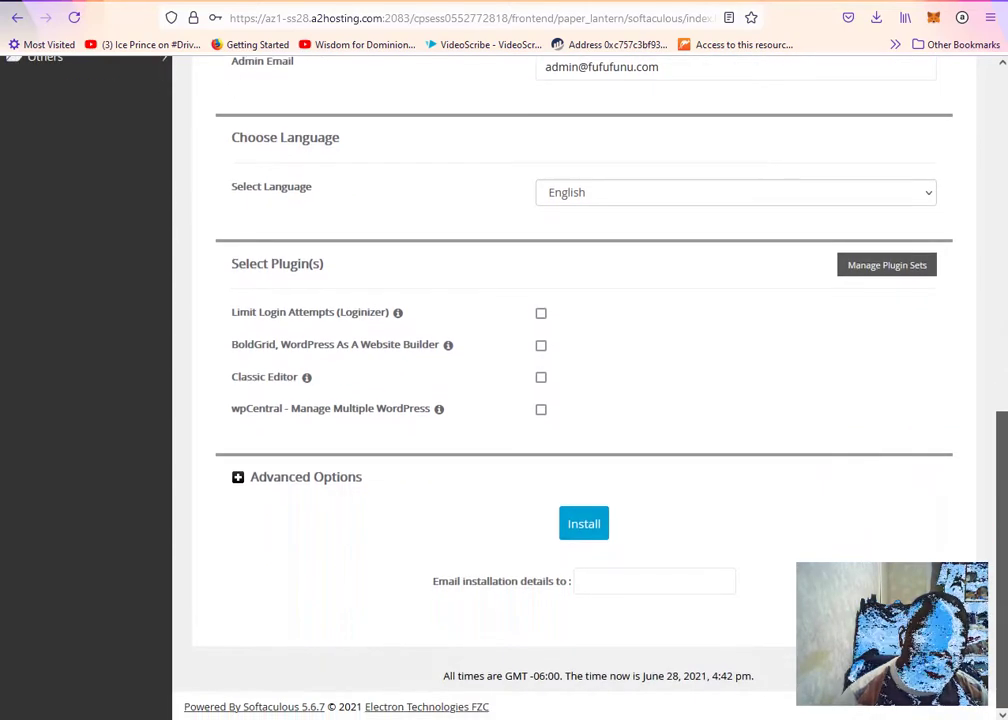
mouse_move(397, 313)
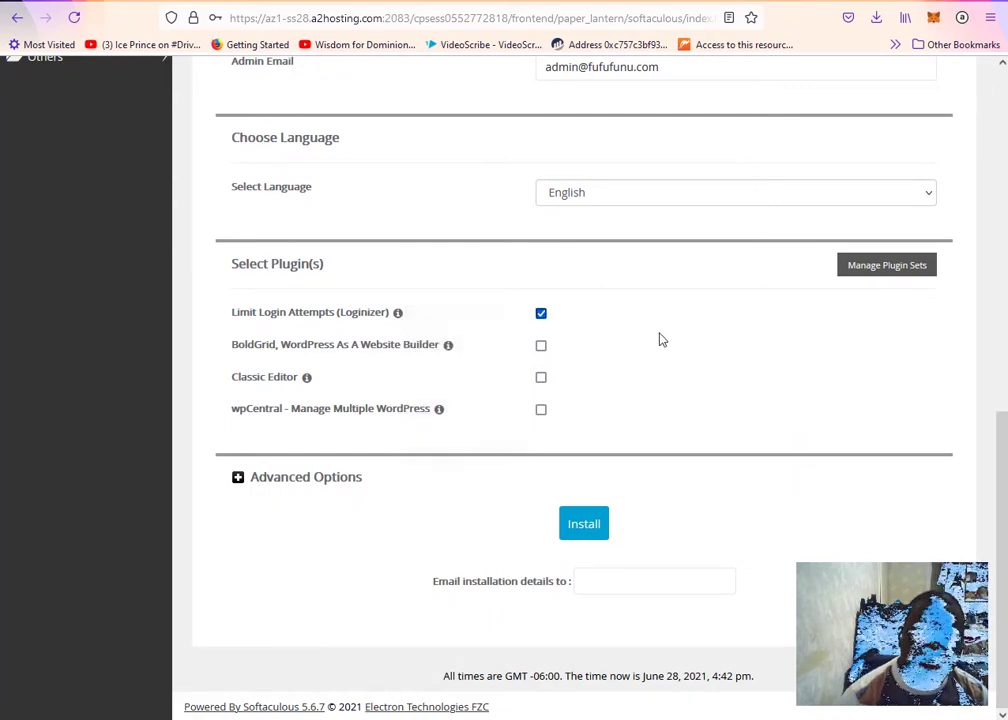
Include the Classic Editor plugin and run the WordPress installation without saving the login in the browser
click(541, 379)
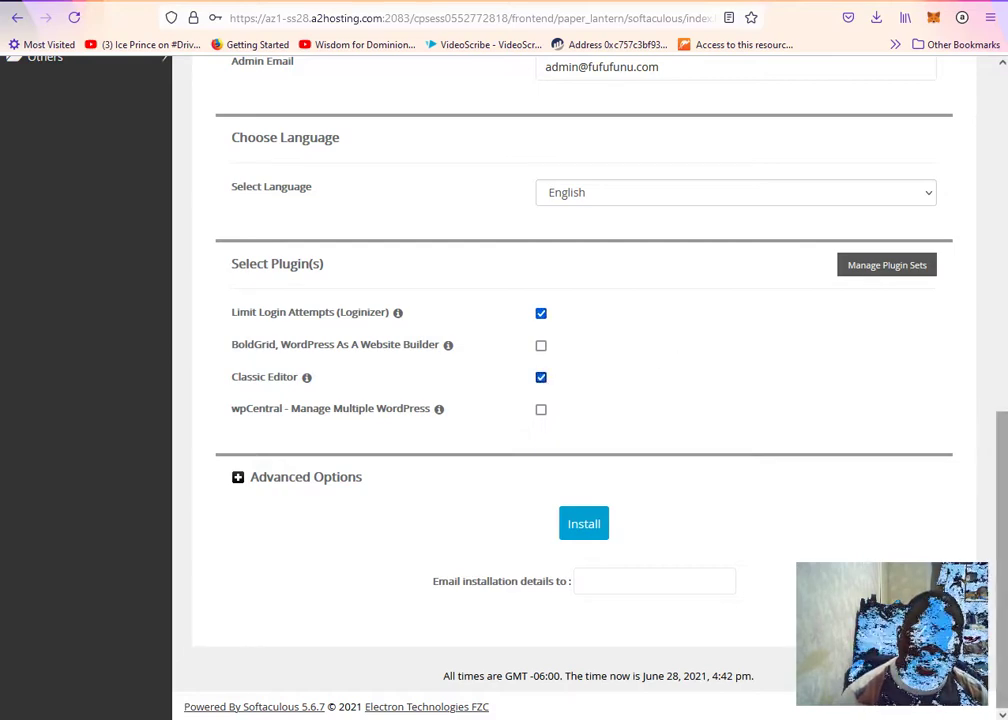
scroll(1005, 486, up, 3)
scroll(1005, 486, down, 3)
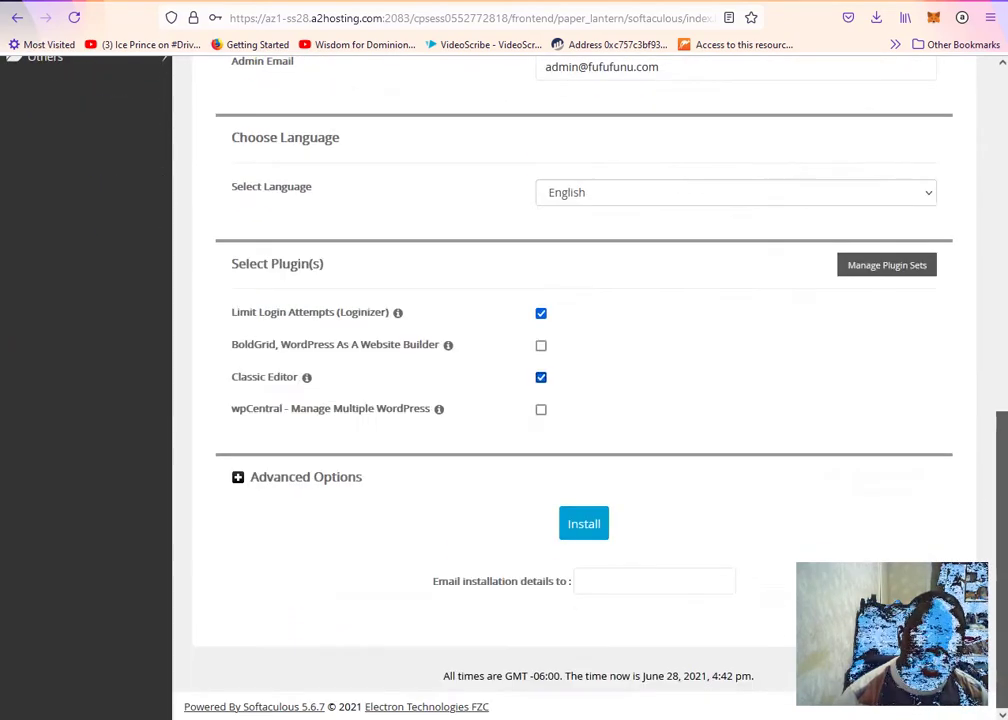
click(588, 534)
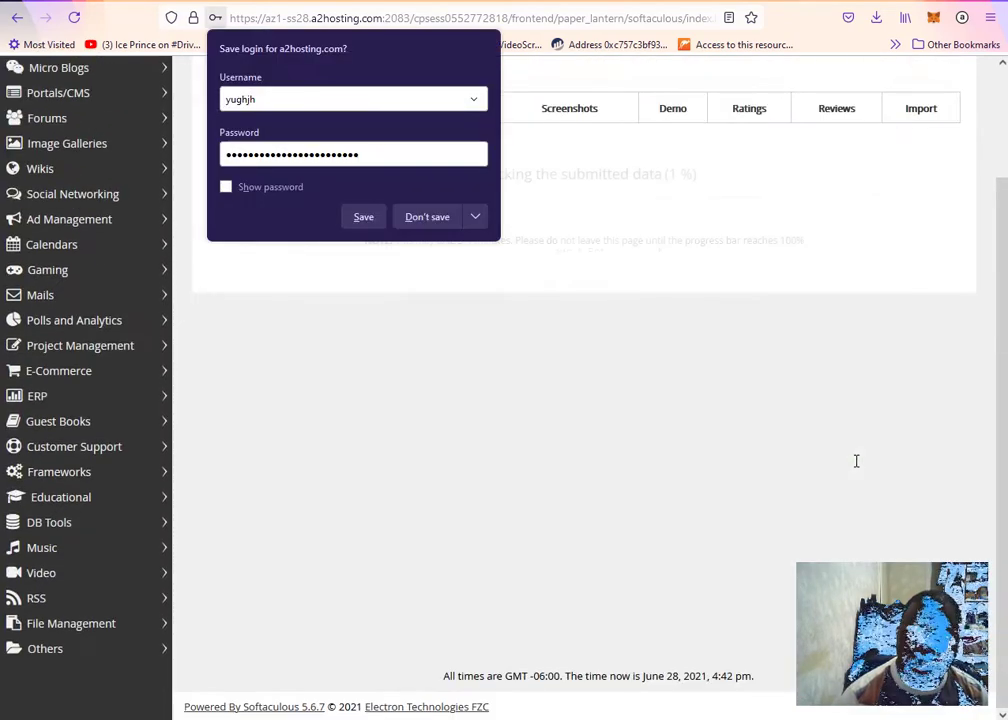
click(442, 222)
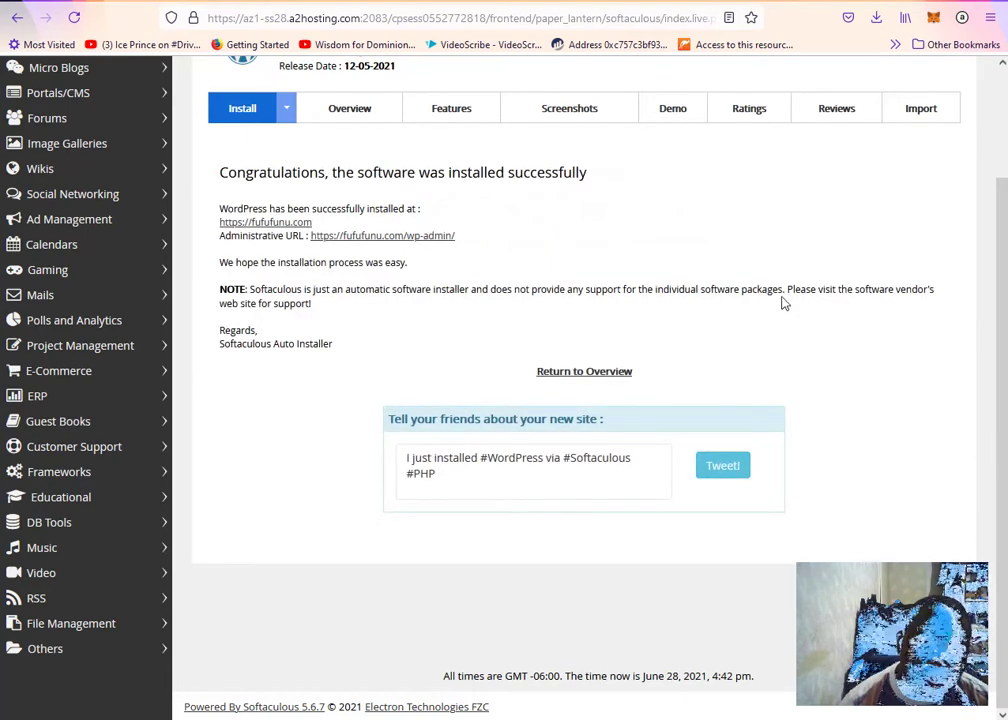
Open the new site's administrative URL in a separate tab and look over the WordPress dashboard
right_click(425, 240)
click(470, 252)
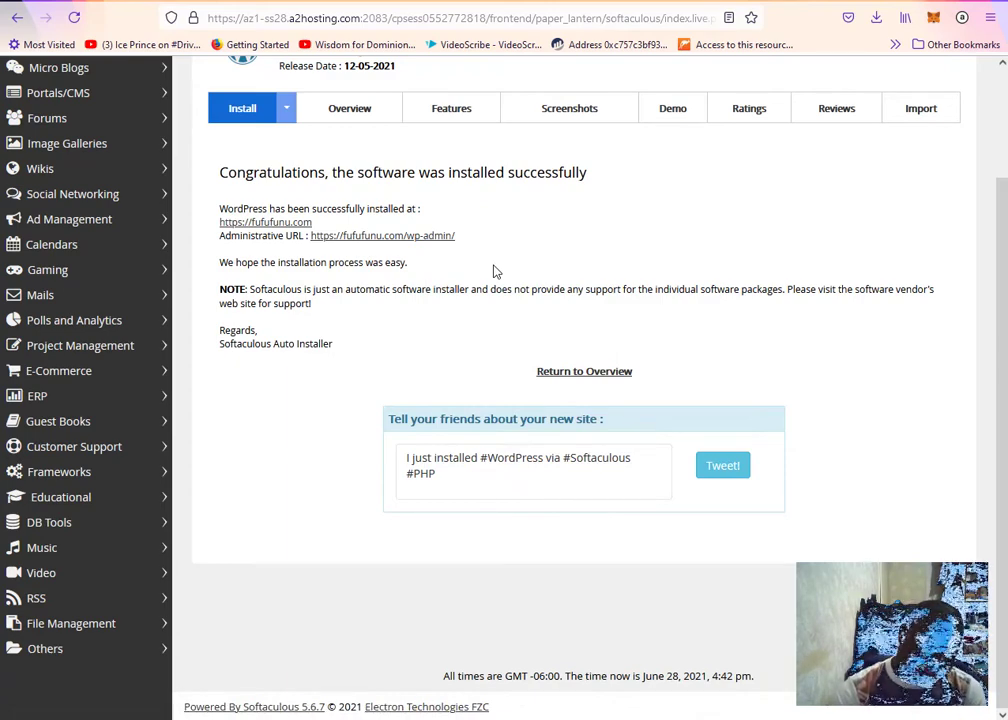
key(ctrl+Tab)
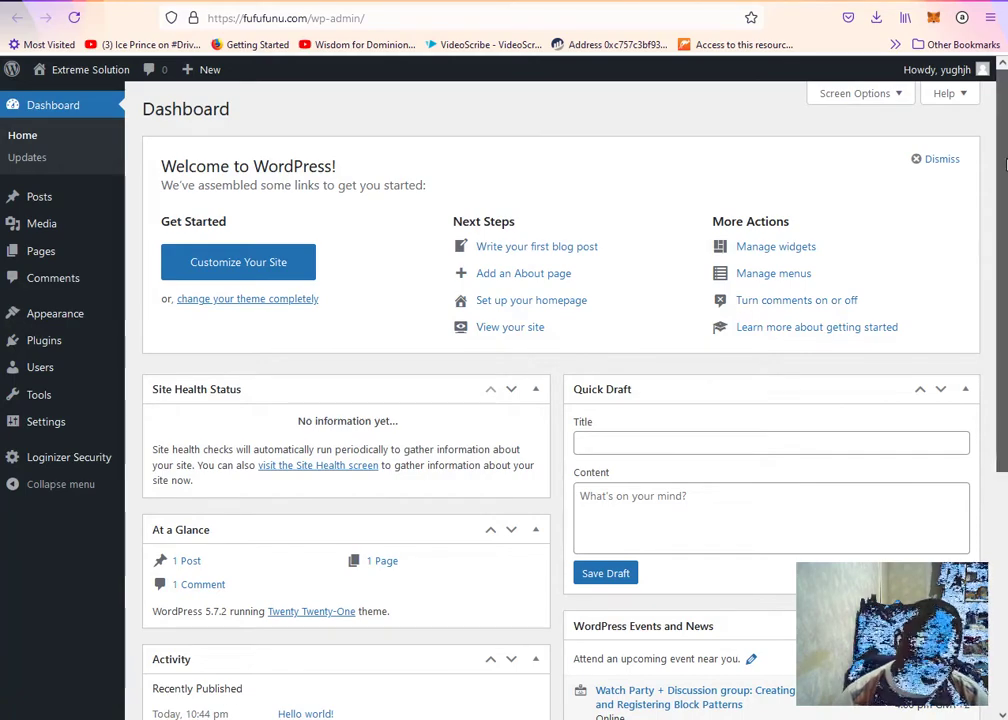
scroll(560, 400, down, 2)
scroll(560, 400, down, 2)
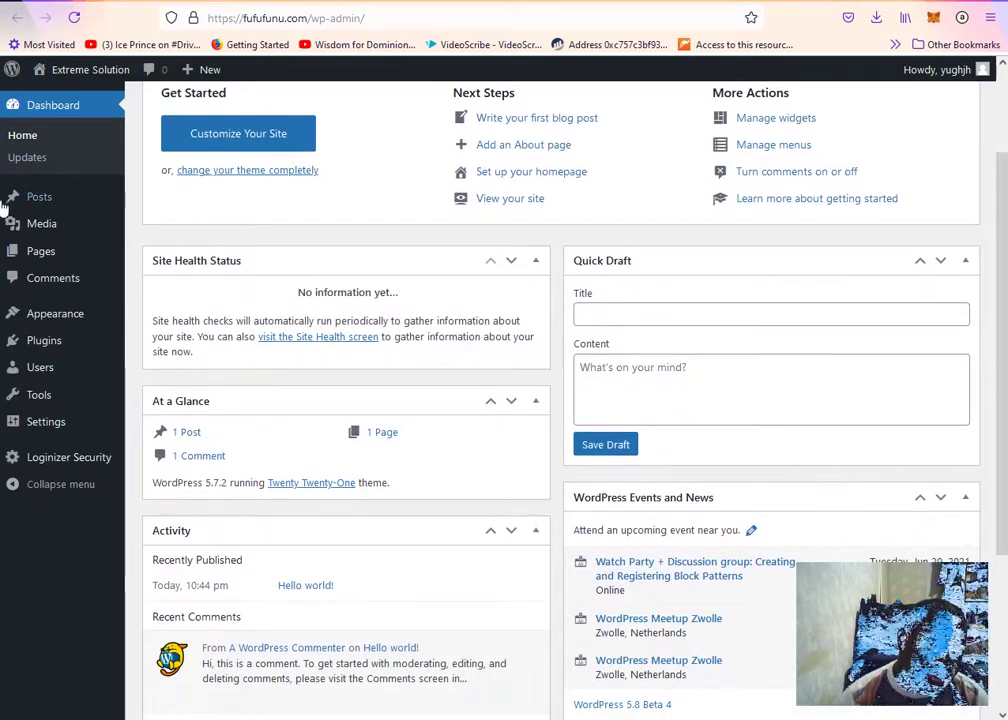
scroll(1002, 237, up, 3)
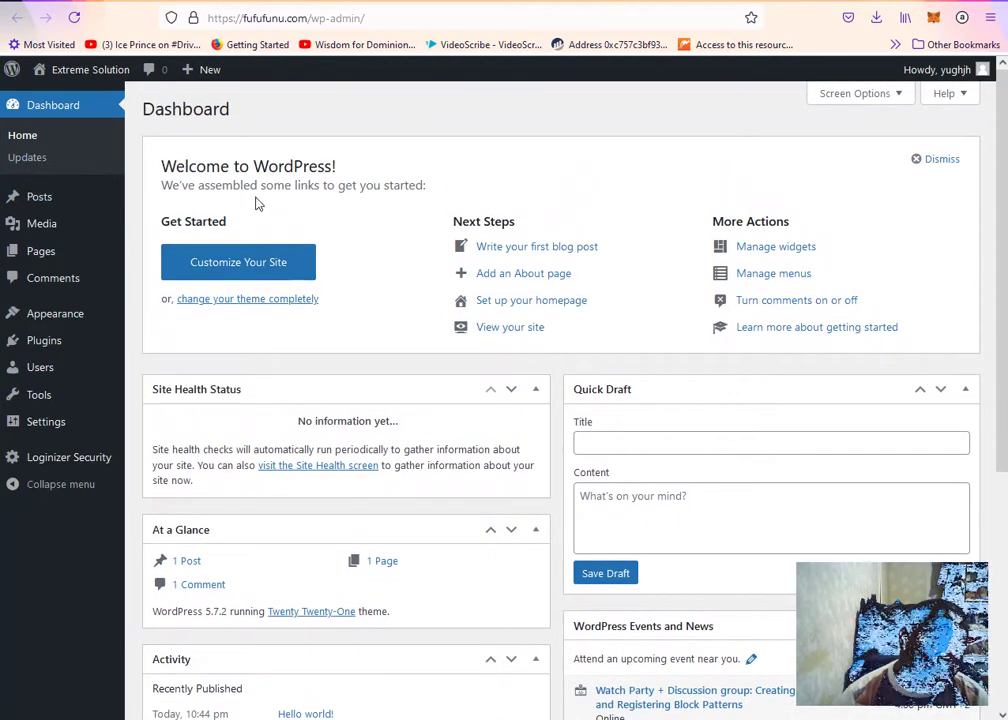
Upload the theme archive itheme2(1).zip from the tugamediatv folder and install it as a new theme
mouse_move(62, 319)
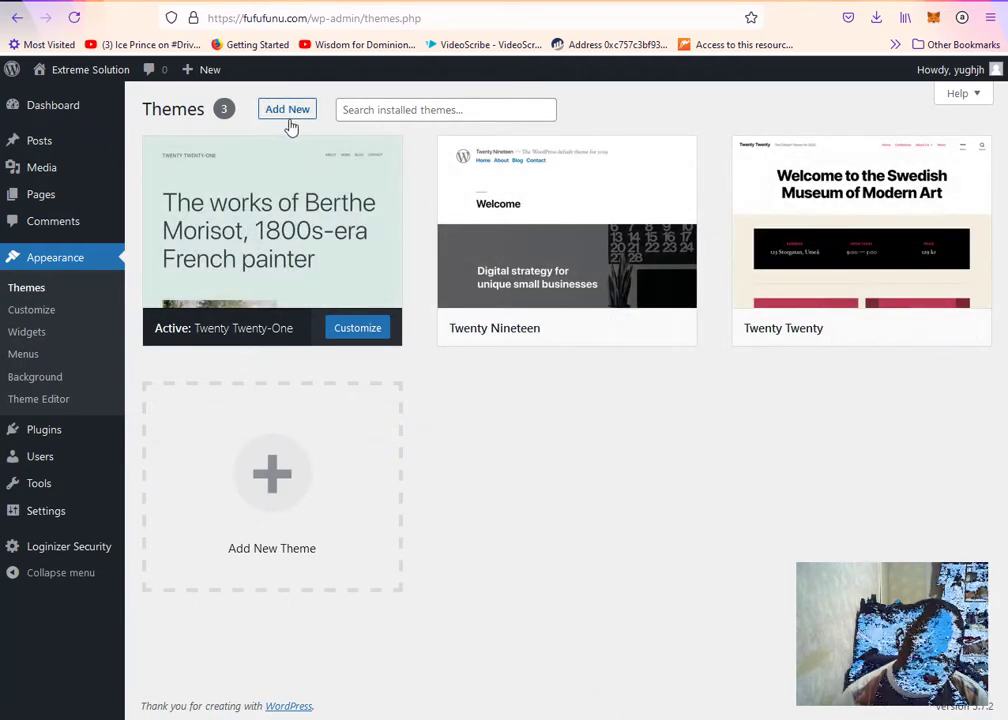
click(293, 118)
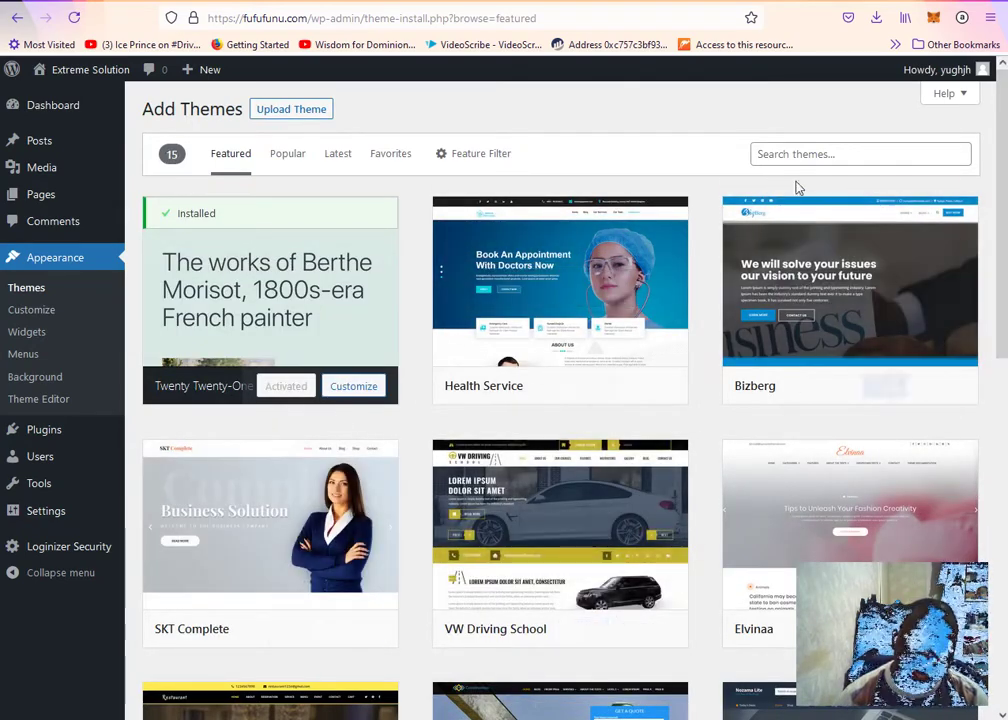
click(309, 110)
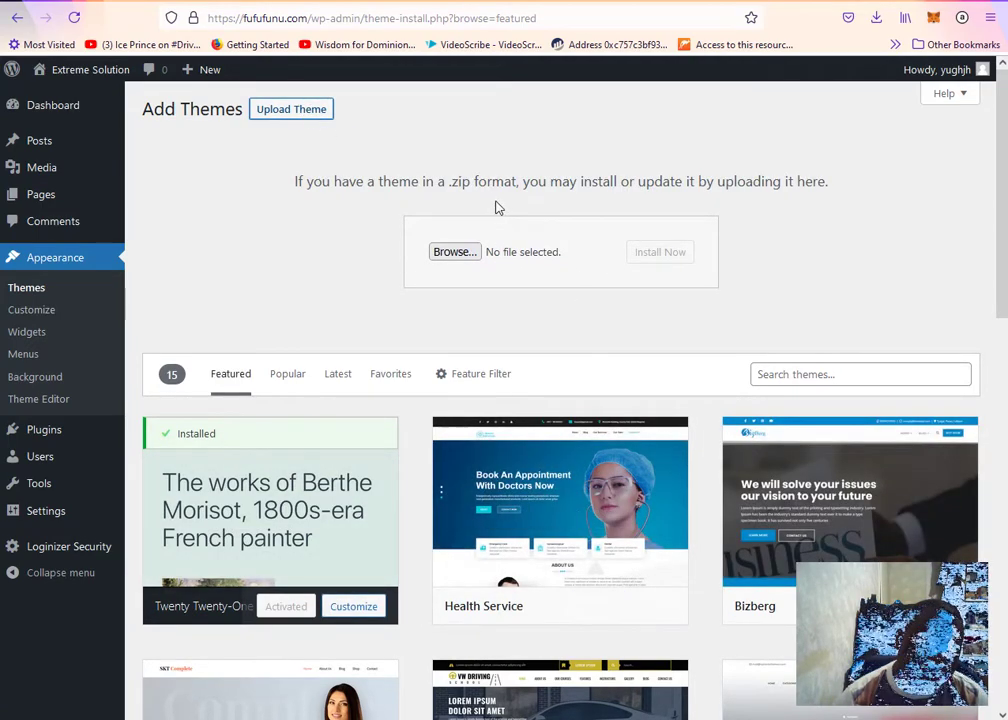
click(466, 258)
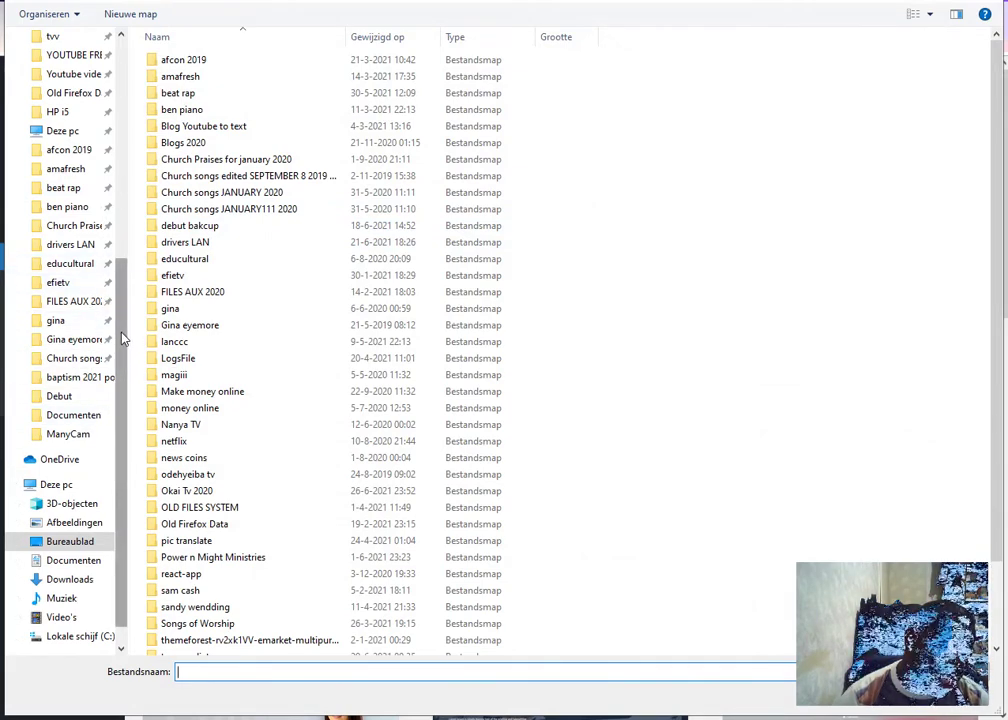
scroll(108, 243, up, 2)
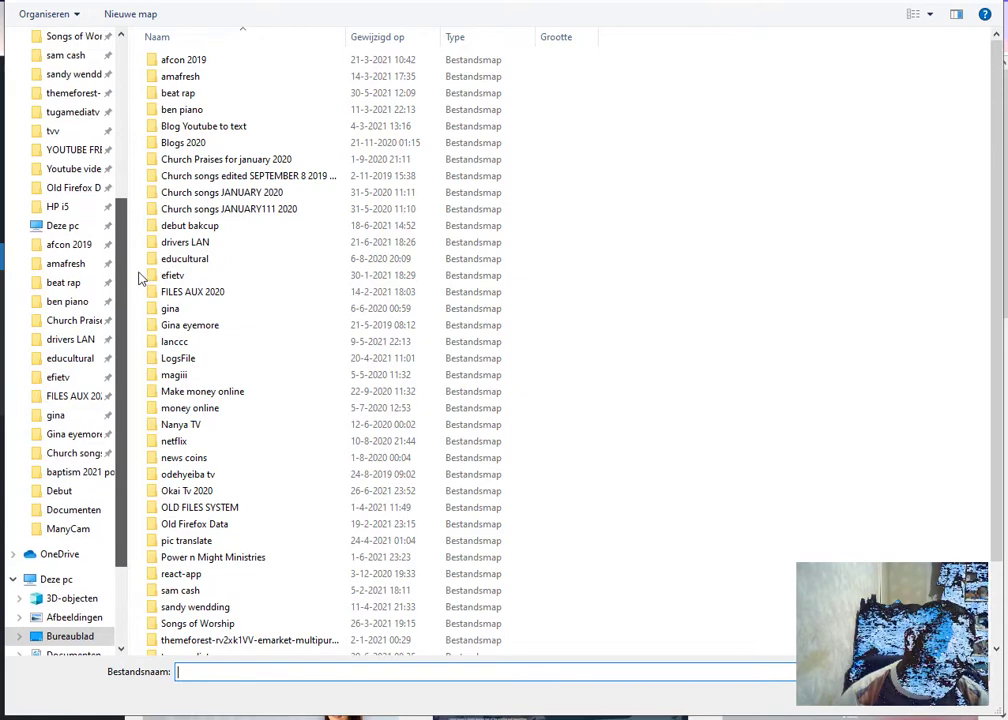
click(64, 116)
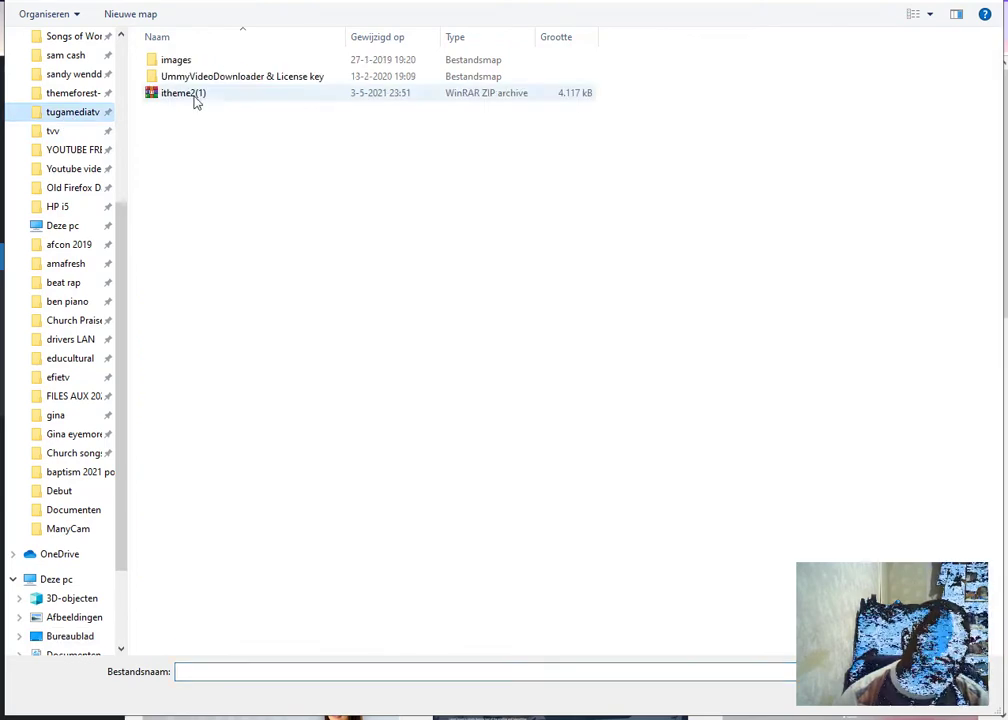
click(190, 95)
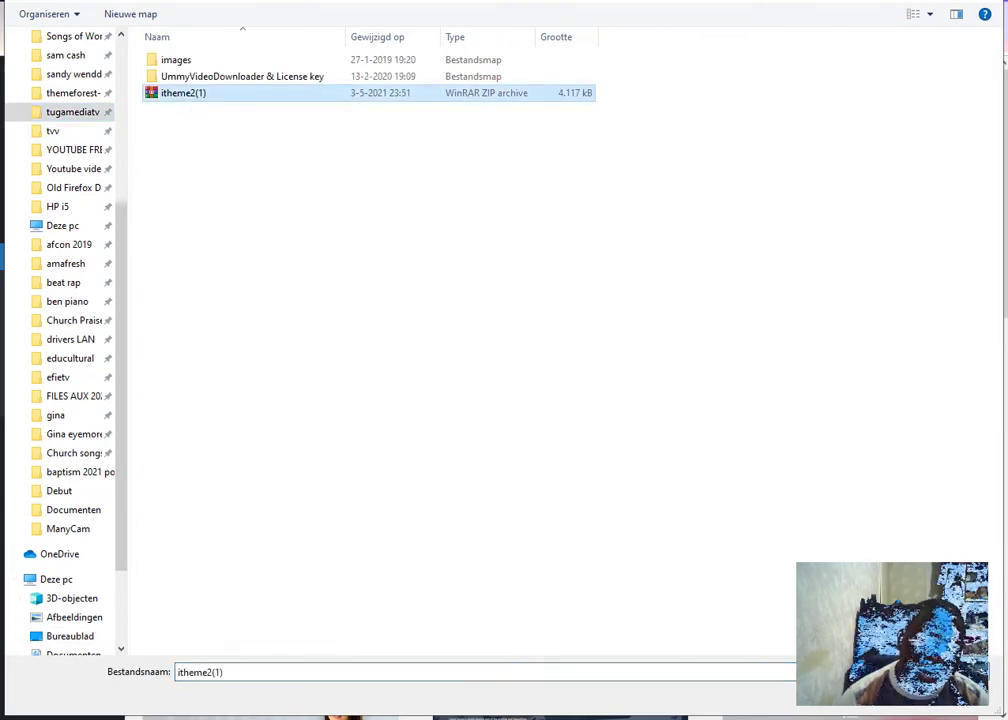
click(884, 705)
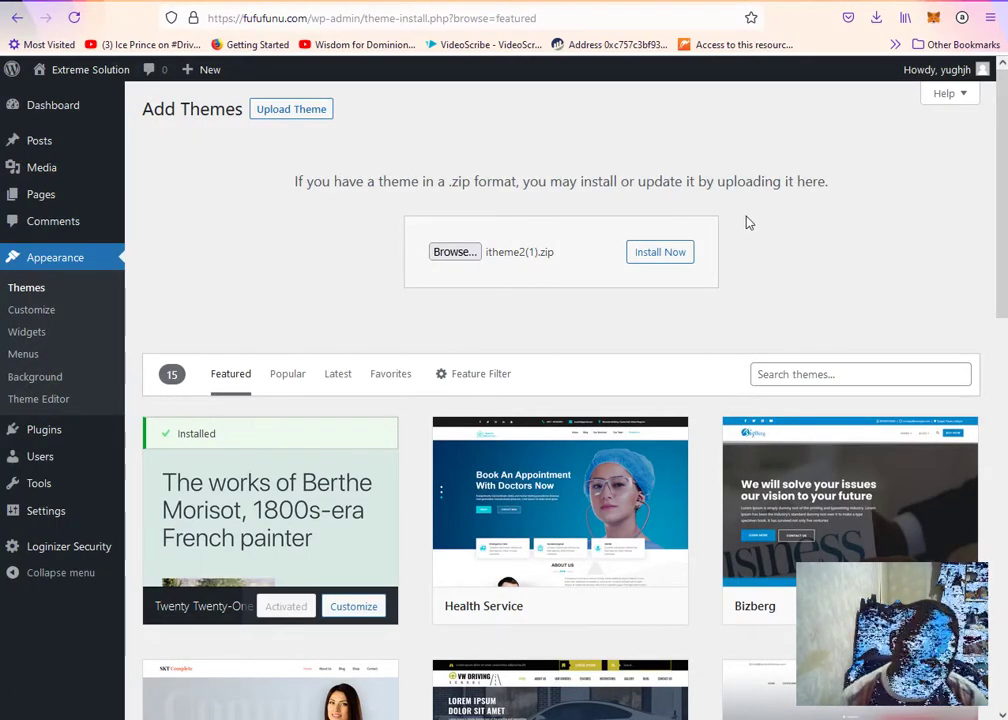
click(662, 258)
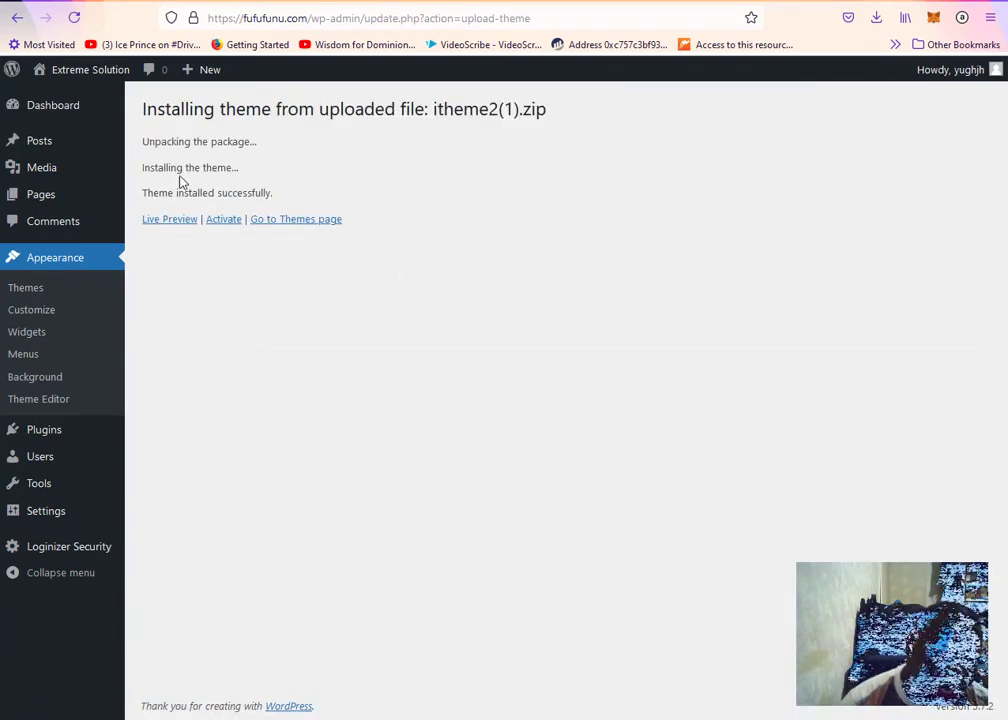
Activate the uploaded iTheme2 theme without importing its demo content, and save the Themify settings
click(225, 219)
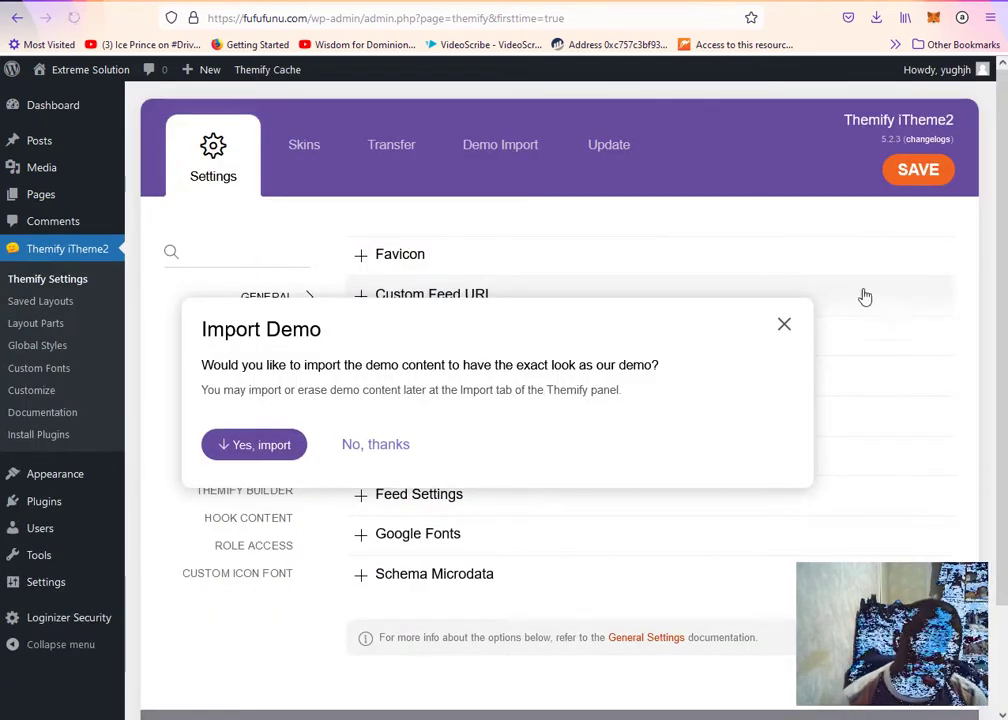
click(393, 450)
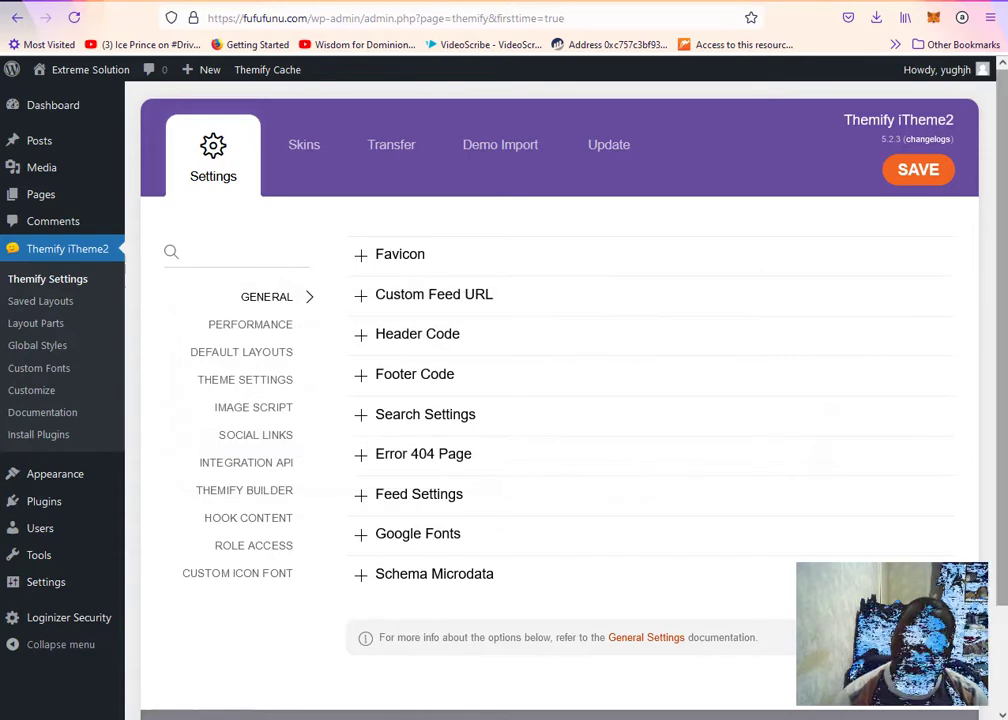
click(940, 180)
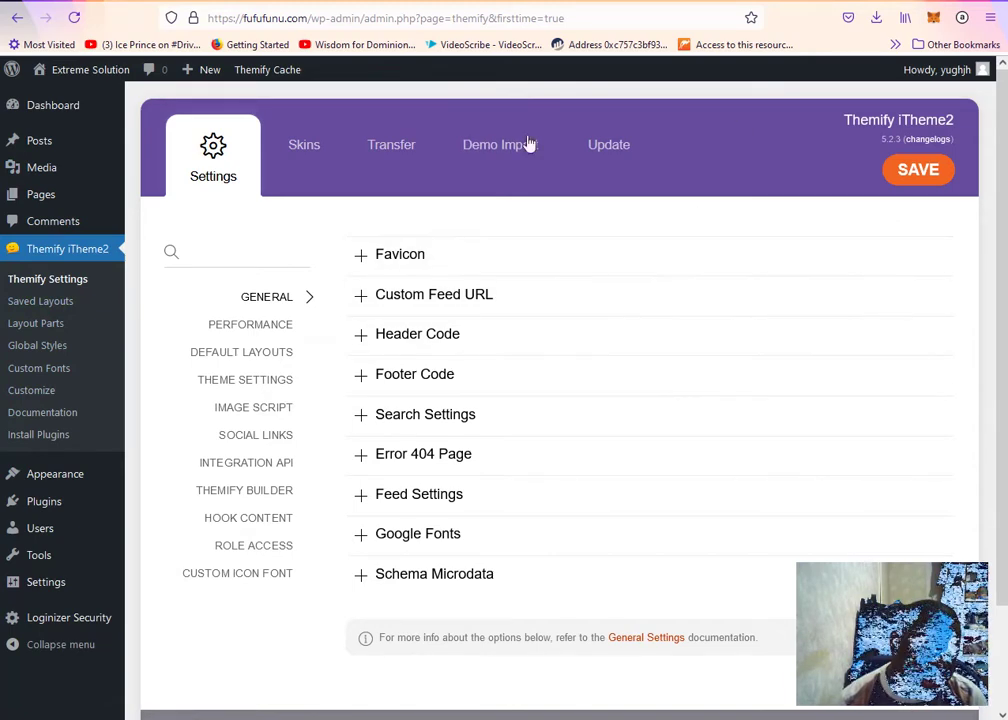
Visit the live site in a new tab and examine its home page with the new theme
mouse_move(74, 79)
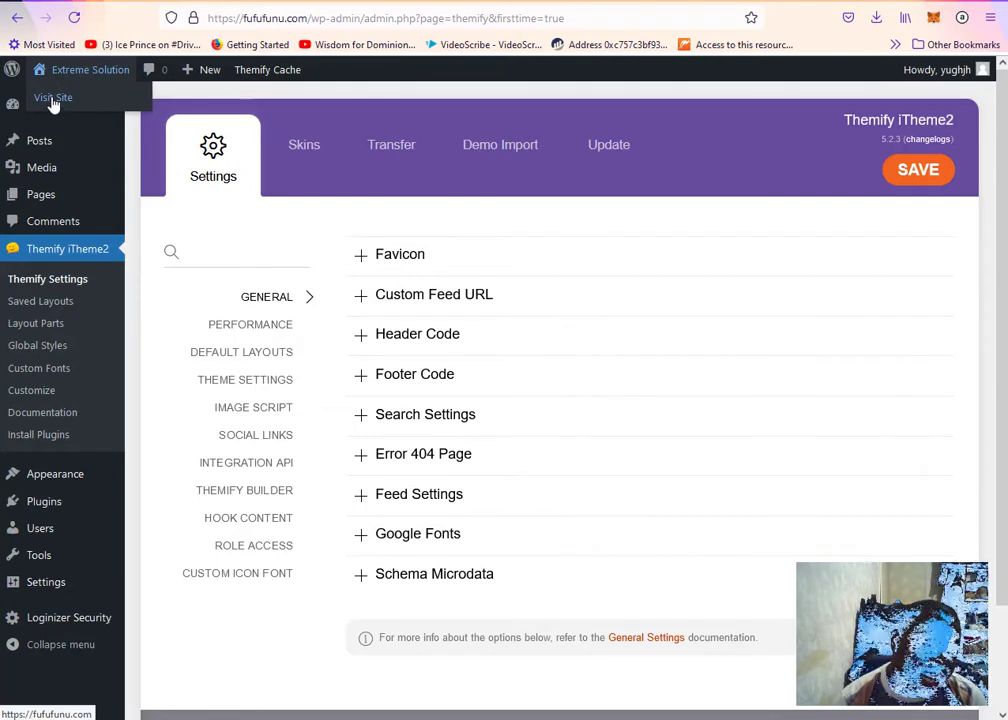
right_click(53, 101)
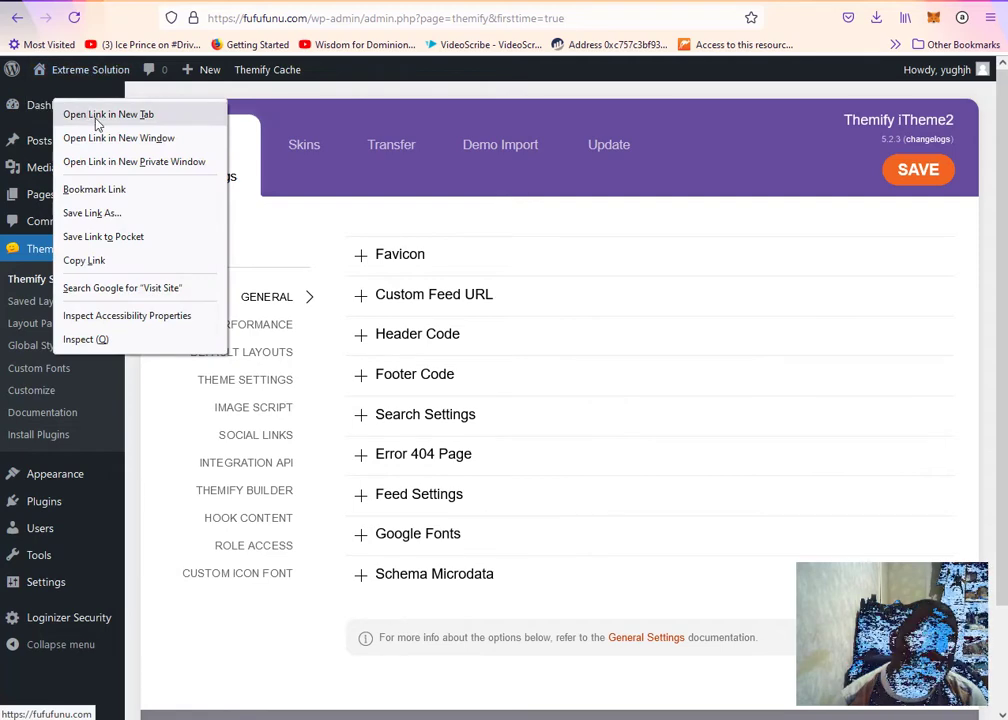
click(97, 116)
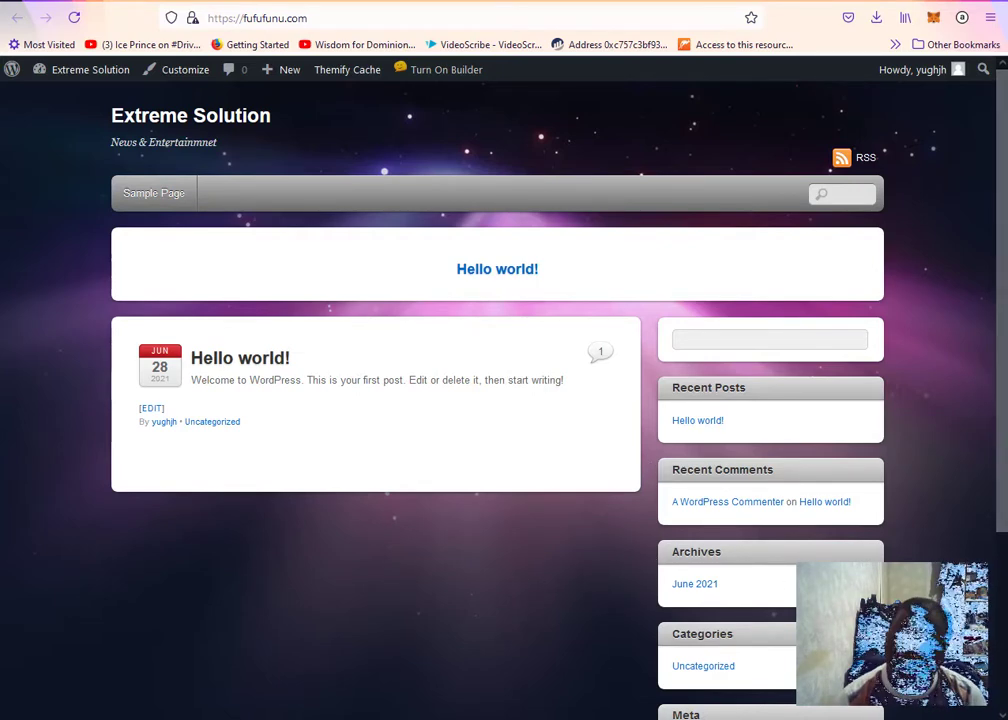
scroll(139, 229, down, 3)
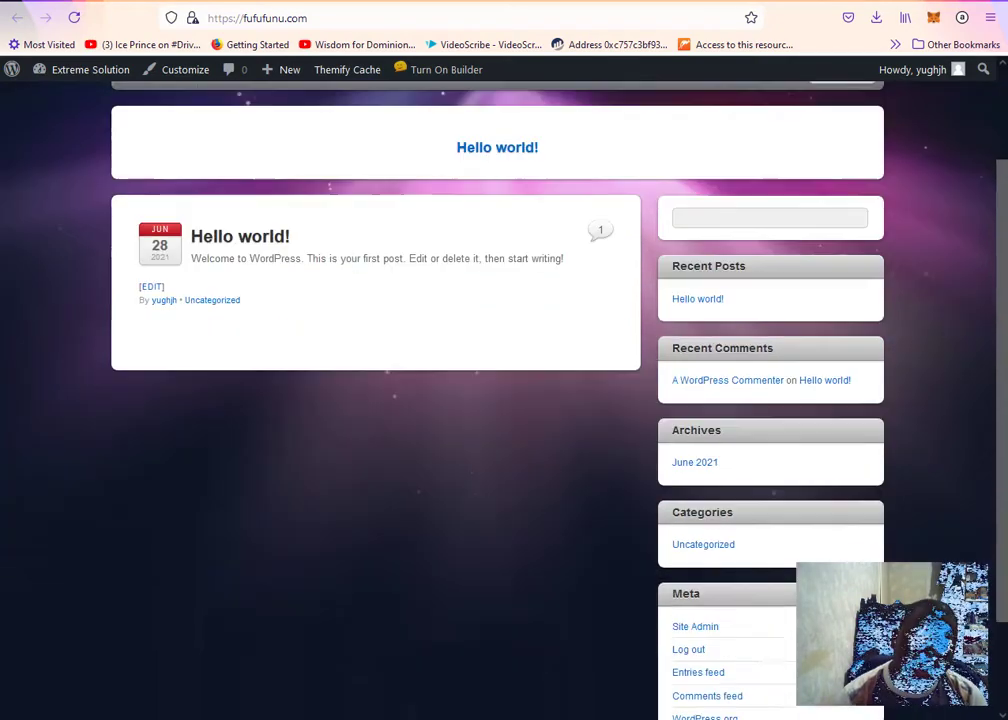
scroll(139, 229, up, 3)
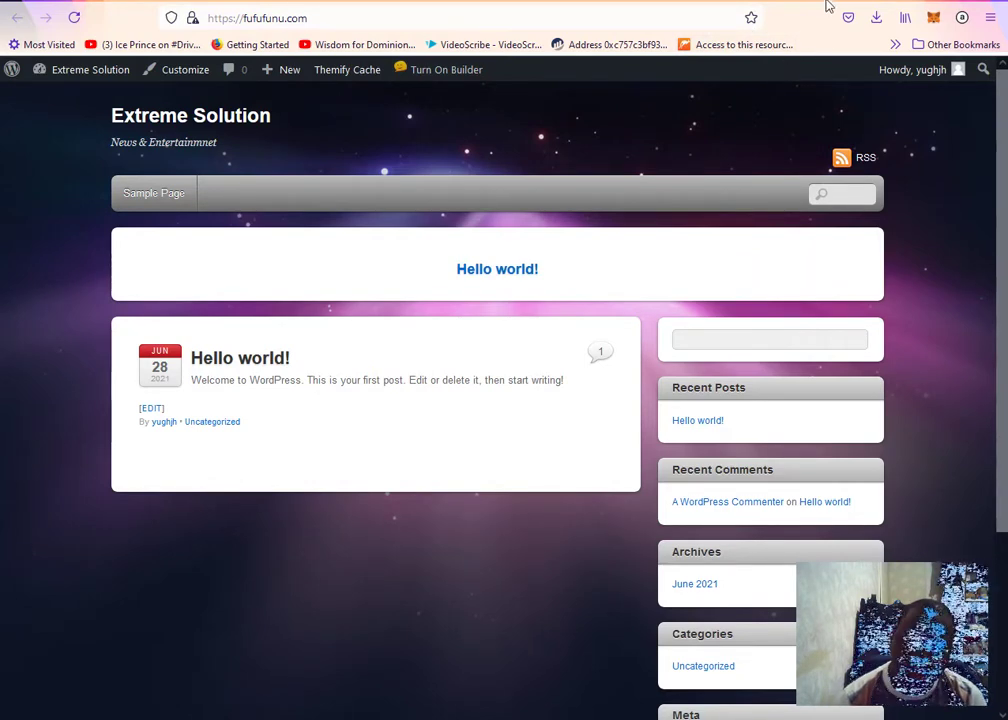
Return to the site admin, open the list of all pages and compare it with the live site's navigation
click(471, 5)
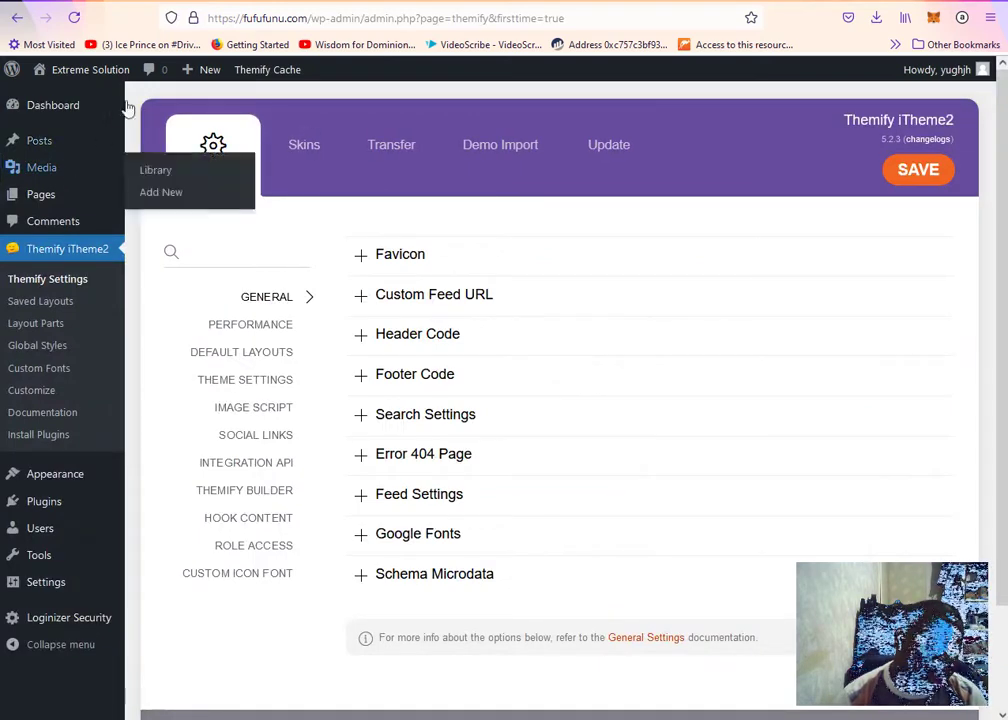
mouse_move(40, 198)
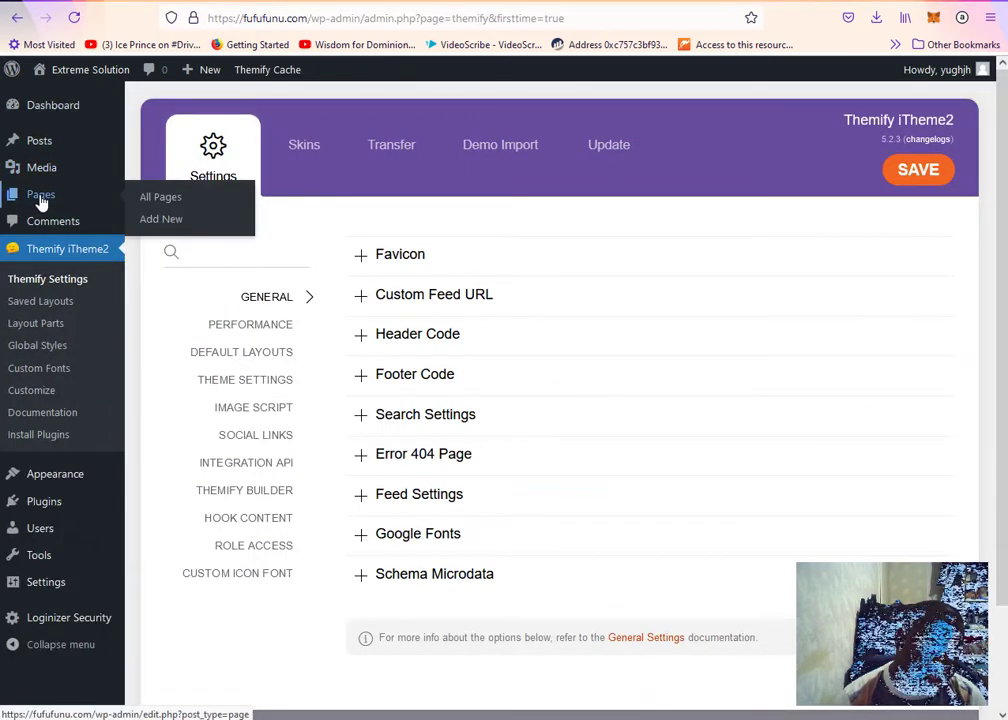
click(196, 206)
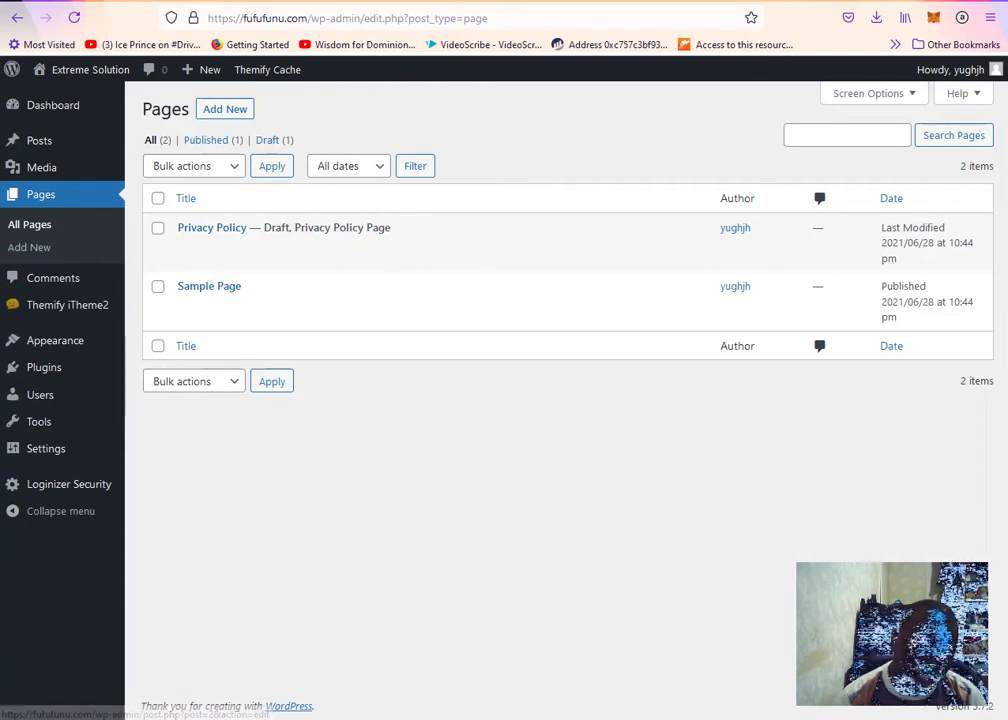
click(90, 69)
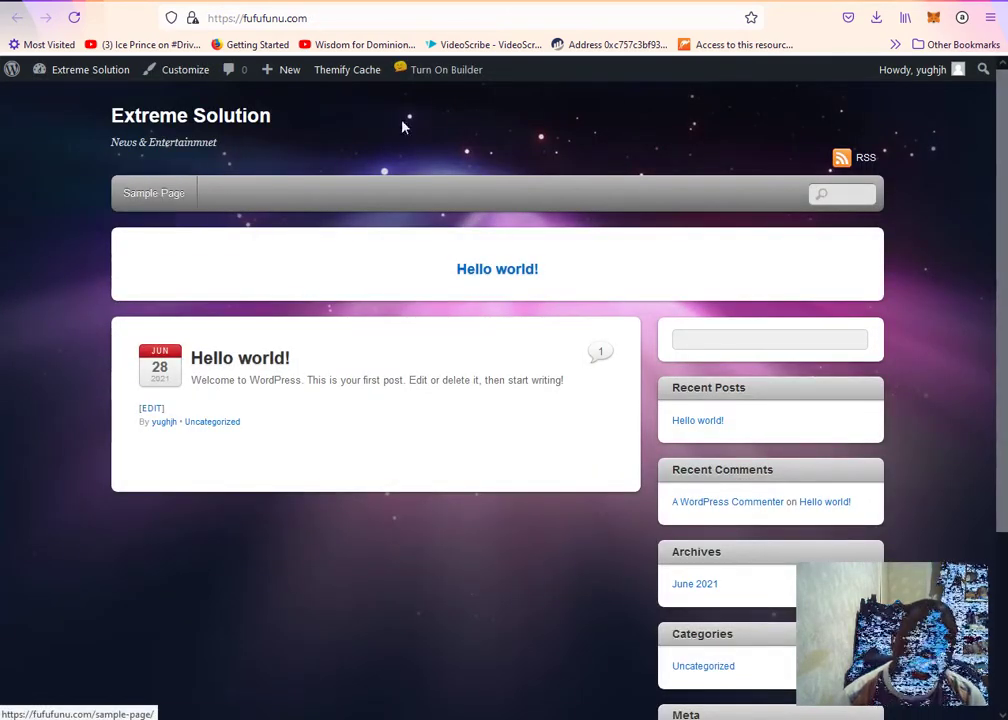
key(alt+Left)
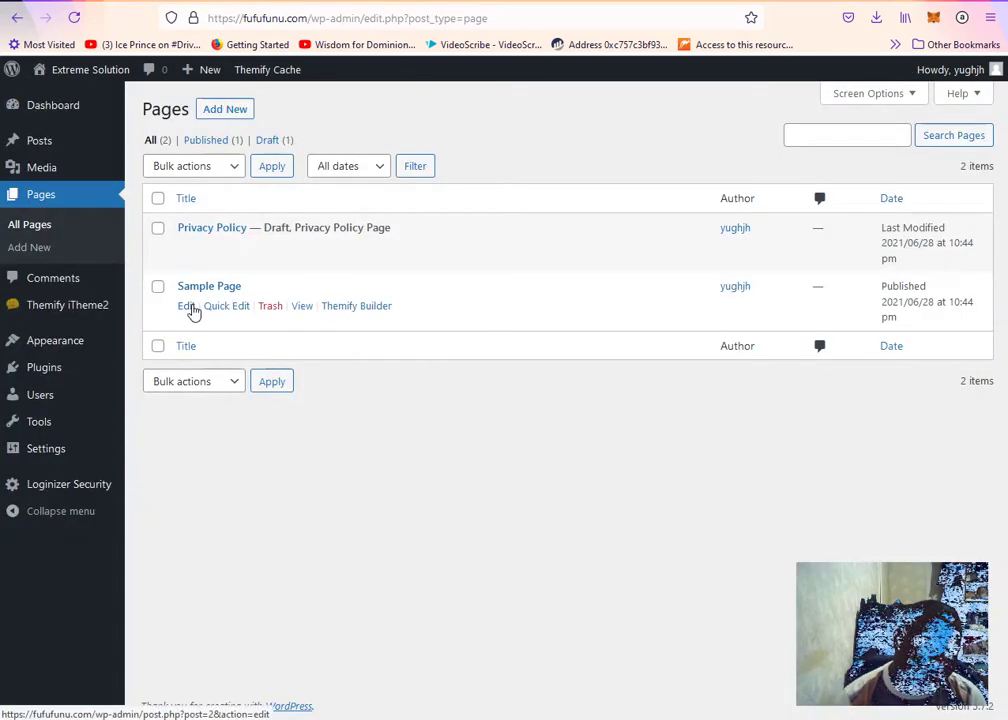
Change the title of Sample Page to About and update the page
click(188, 306)
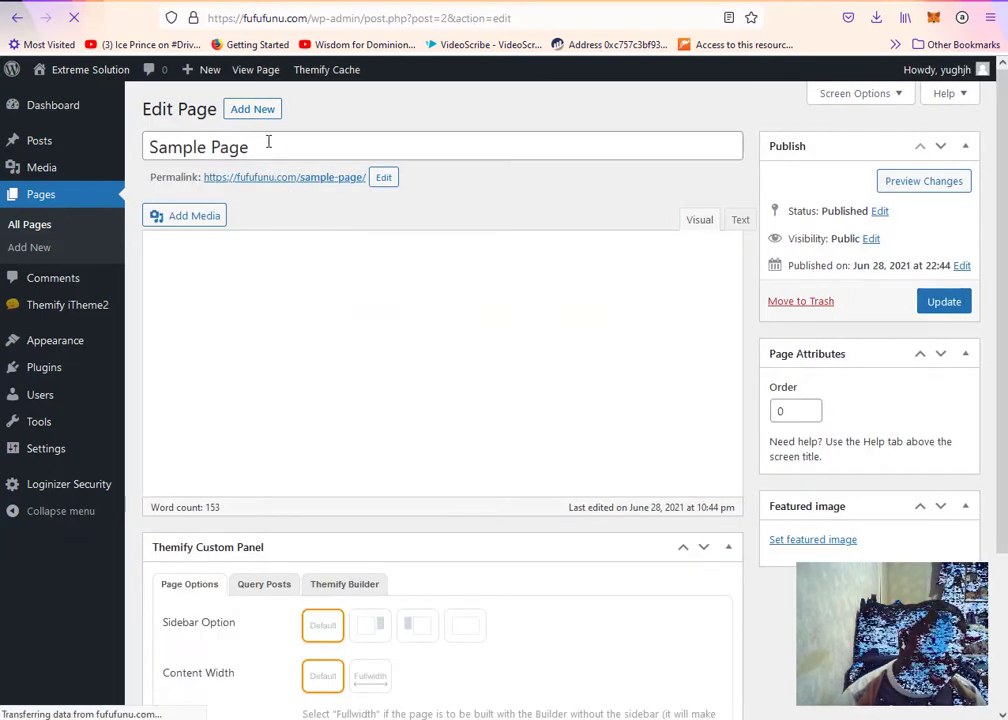
drag(268, 142, 142, 146)
text(About)
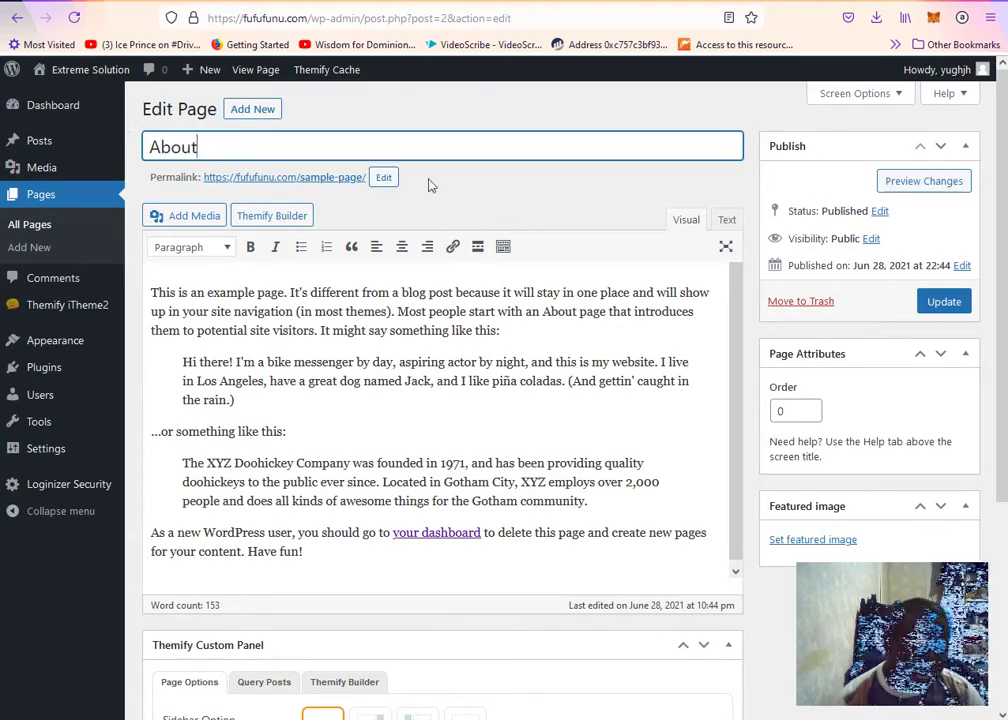
click(942, 302)
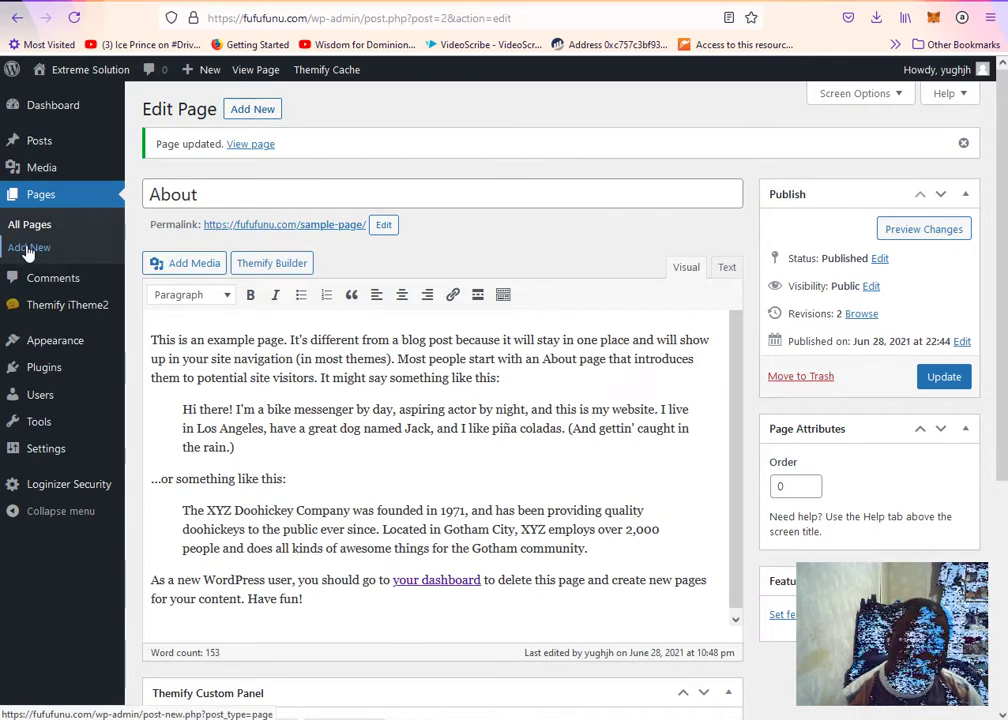
Create a new page titled Services with no body content and publish it
click(260, 108)
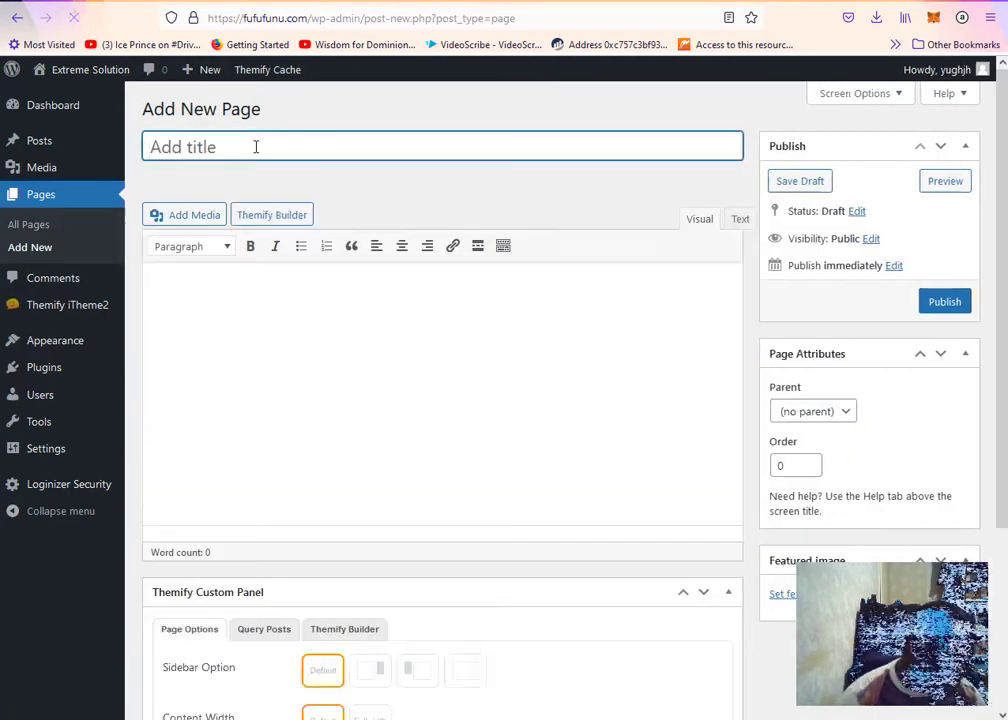
text(Services)
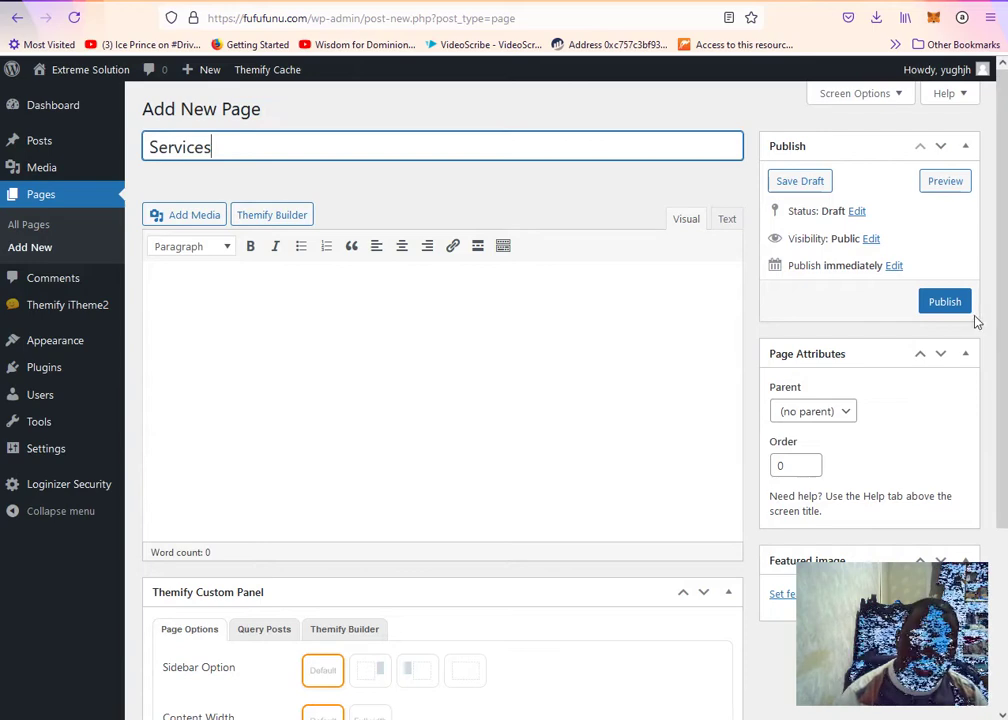
click(955, 308)
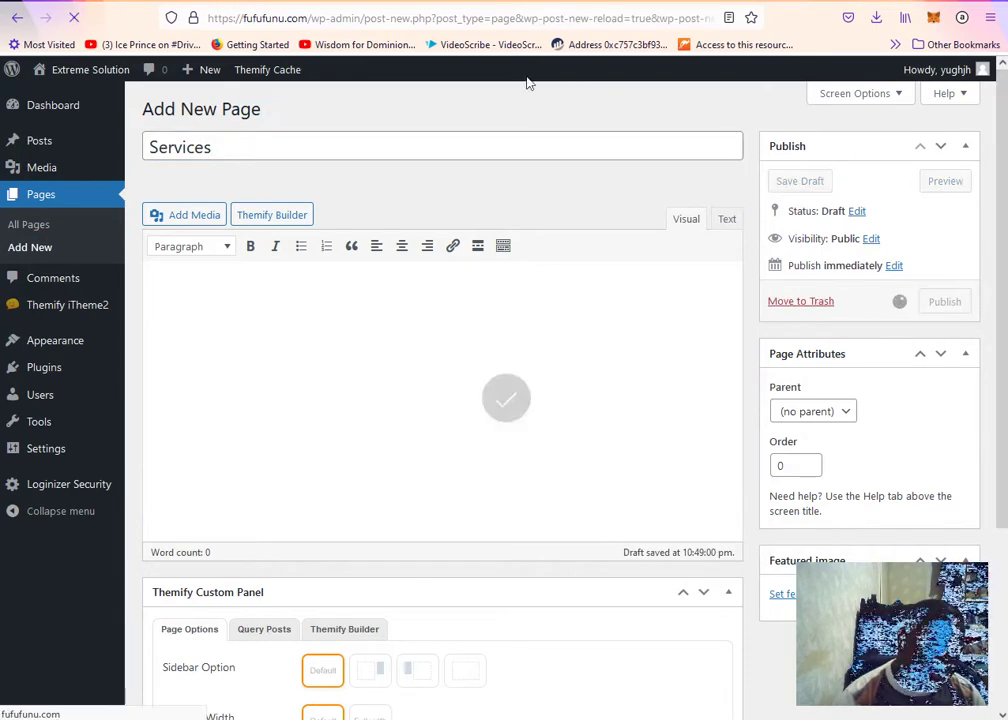
Create and publish another empty page titled Contact, and reload the live fufufunu.com home page to check its navigation
click(260, 110)
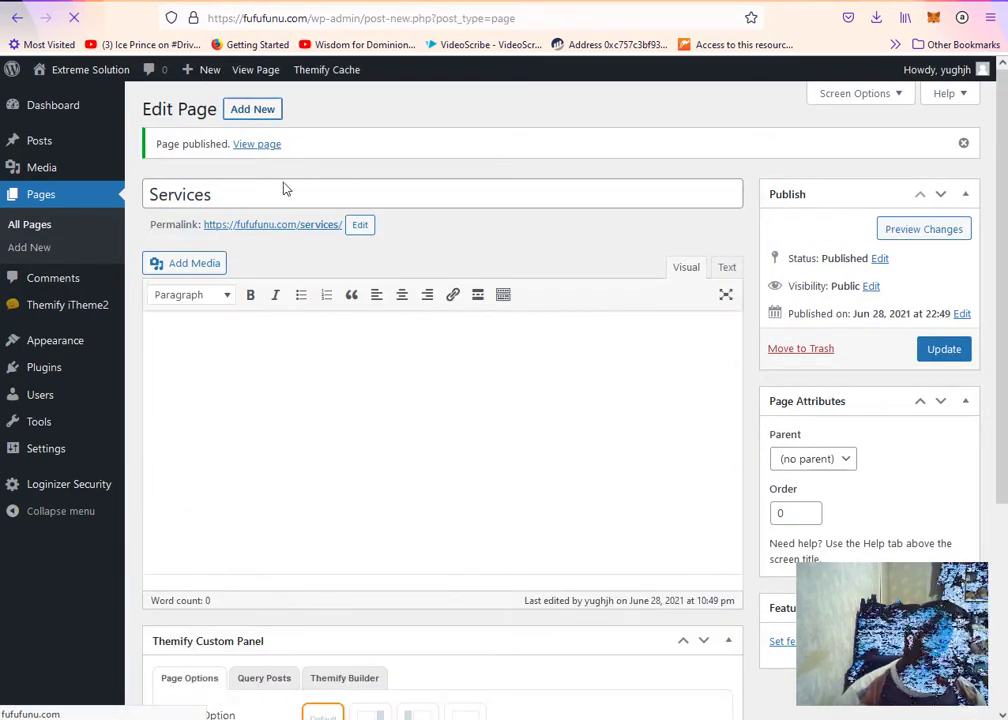
text(Contact)
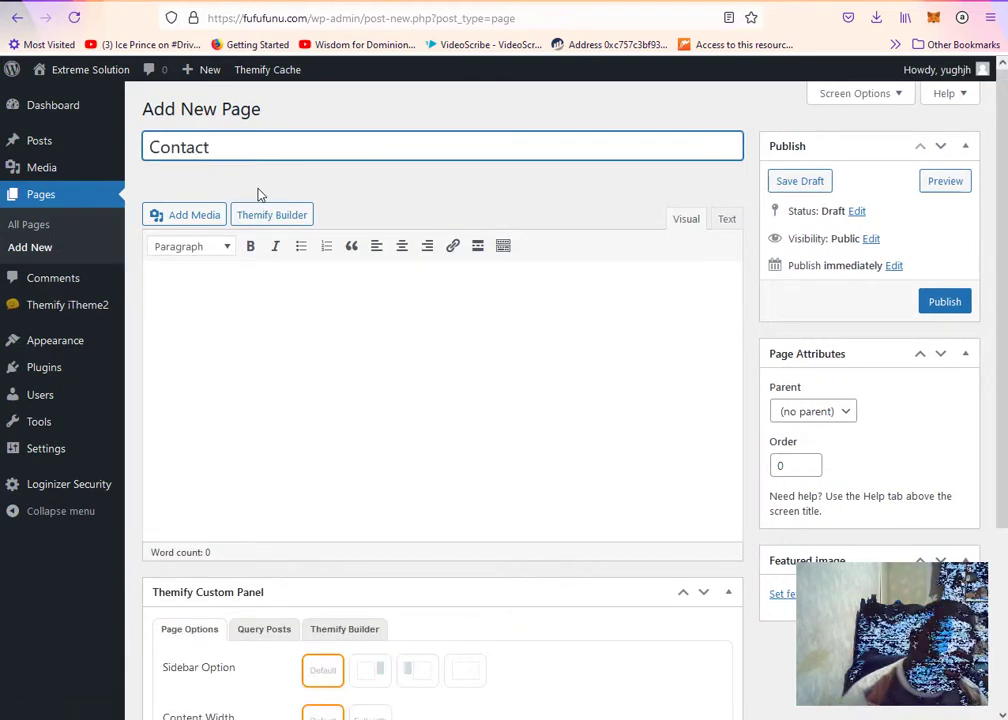
click(944, 304)
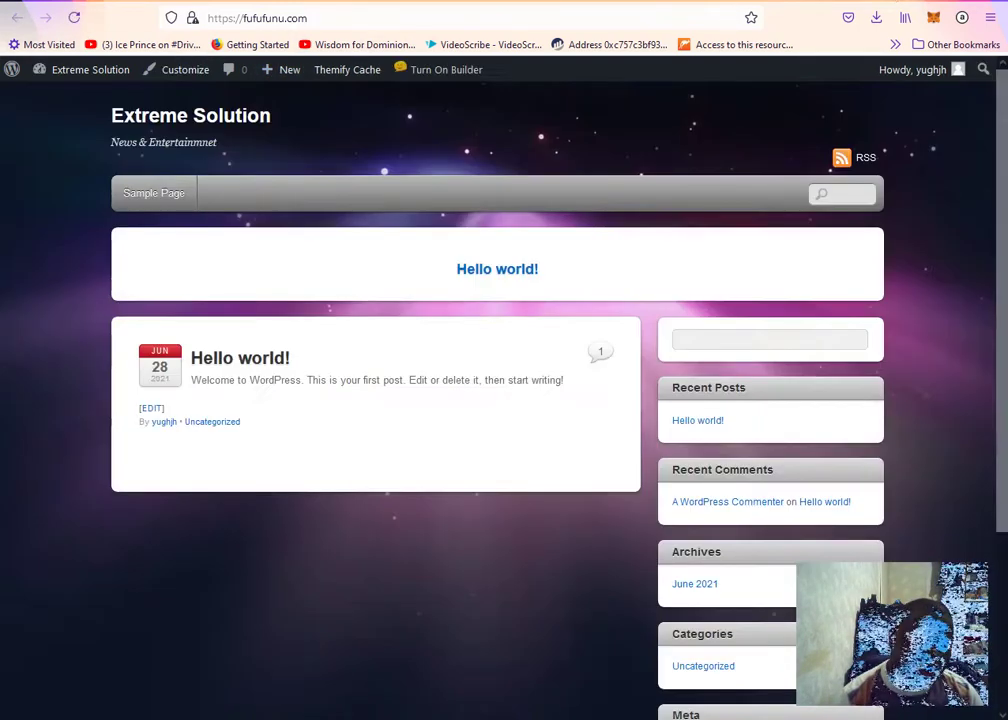
click(383, 18)
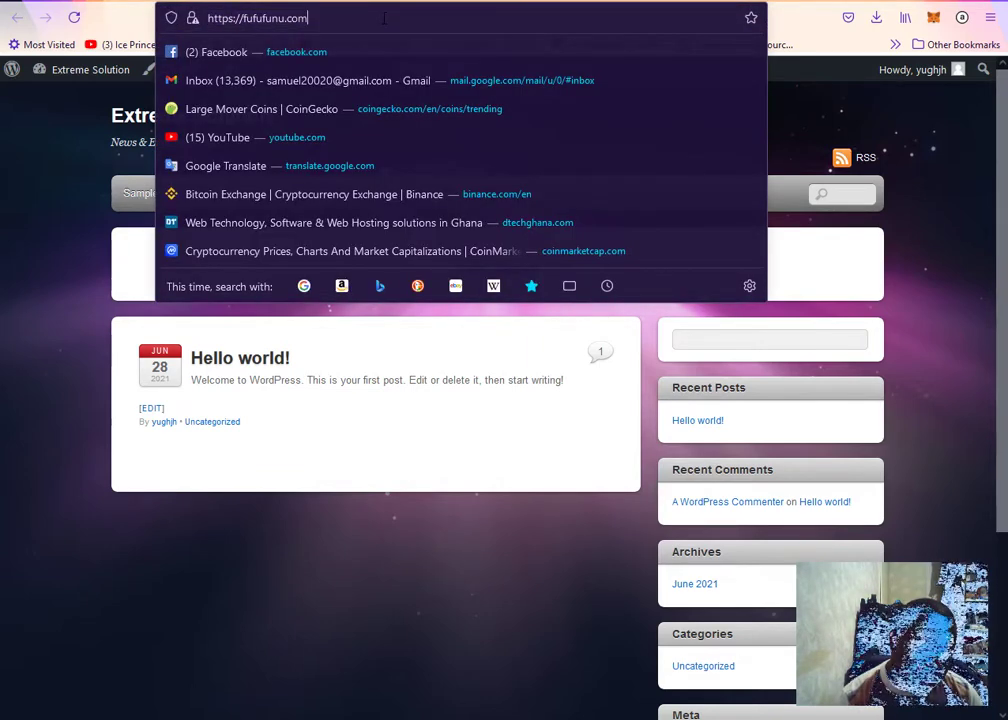
key(Return)
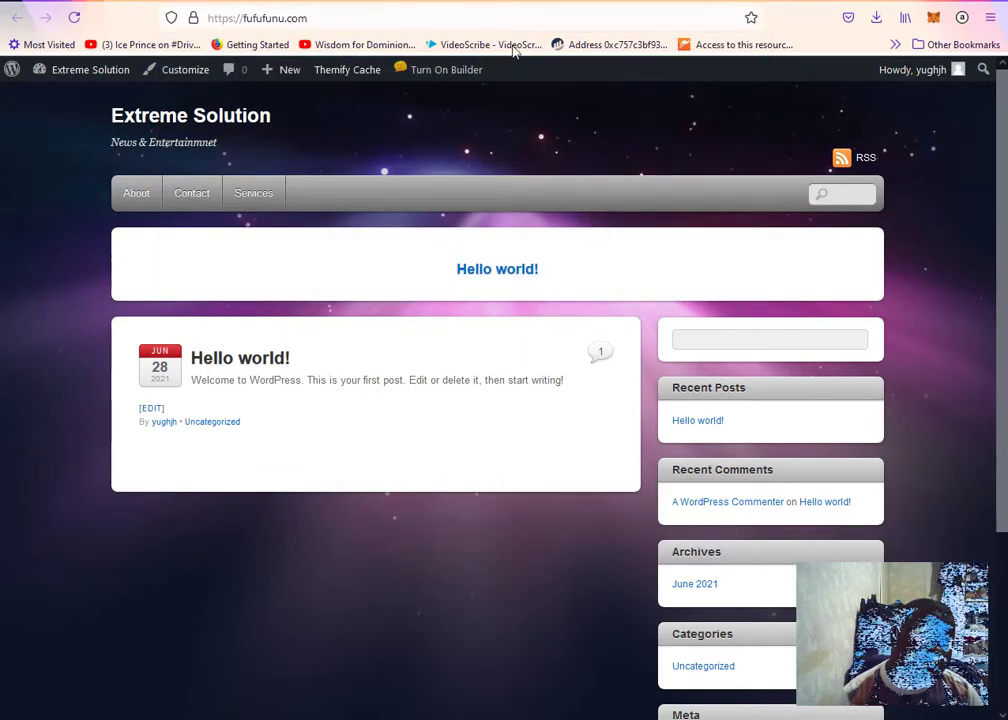